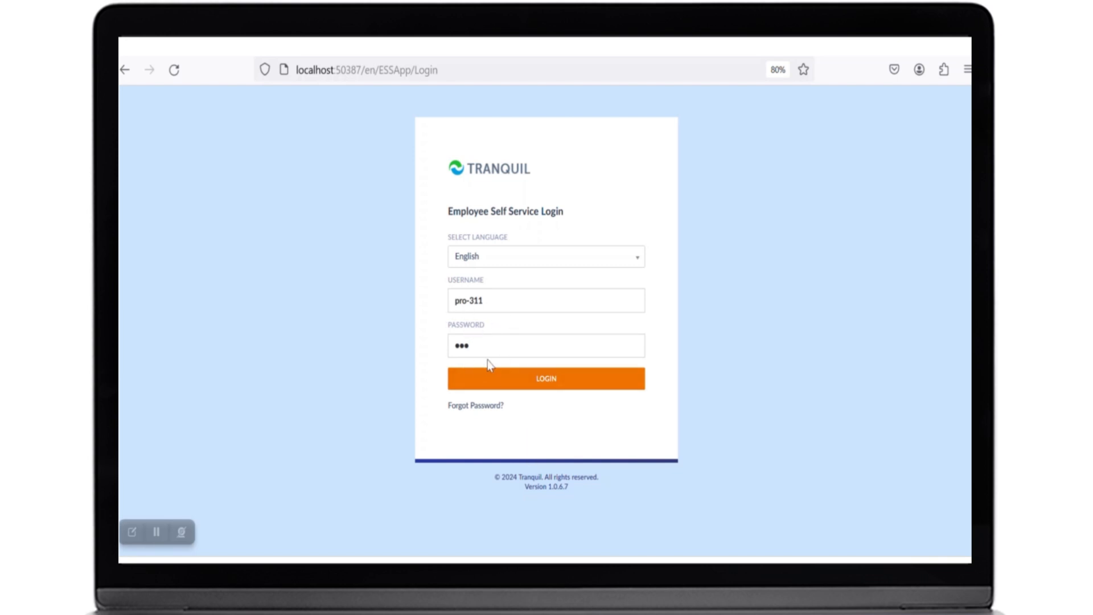
# - Log in to the Employee Self Service portal and scroll through the dashboard's leave and vacation details
pyautogui.click(535, 385)
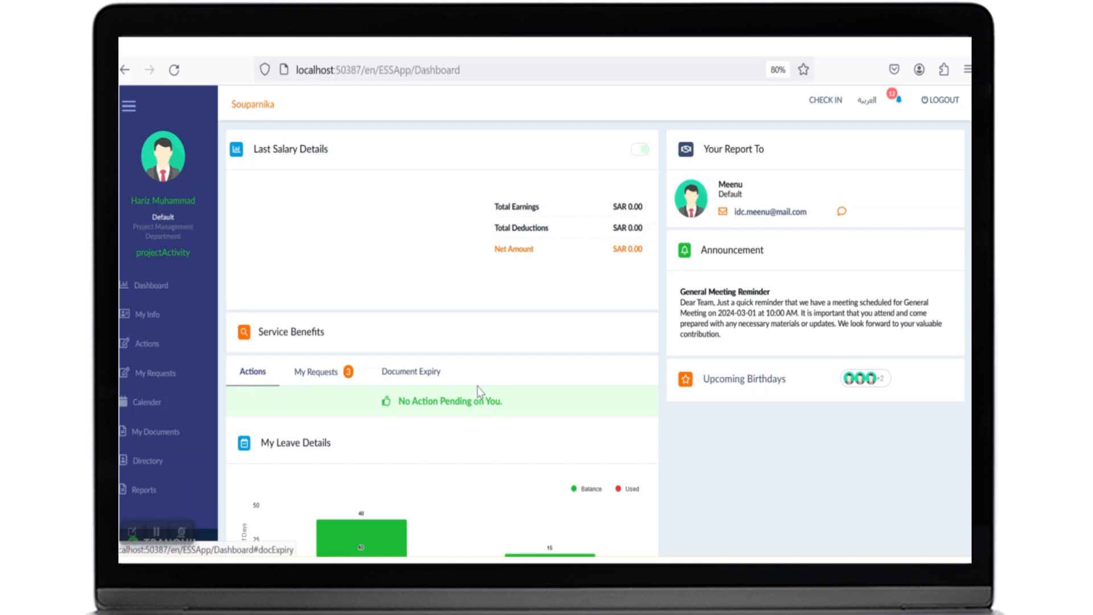
pyautogui.scroll(-1, 433, 391)
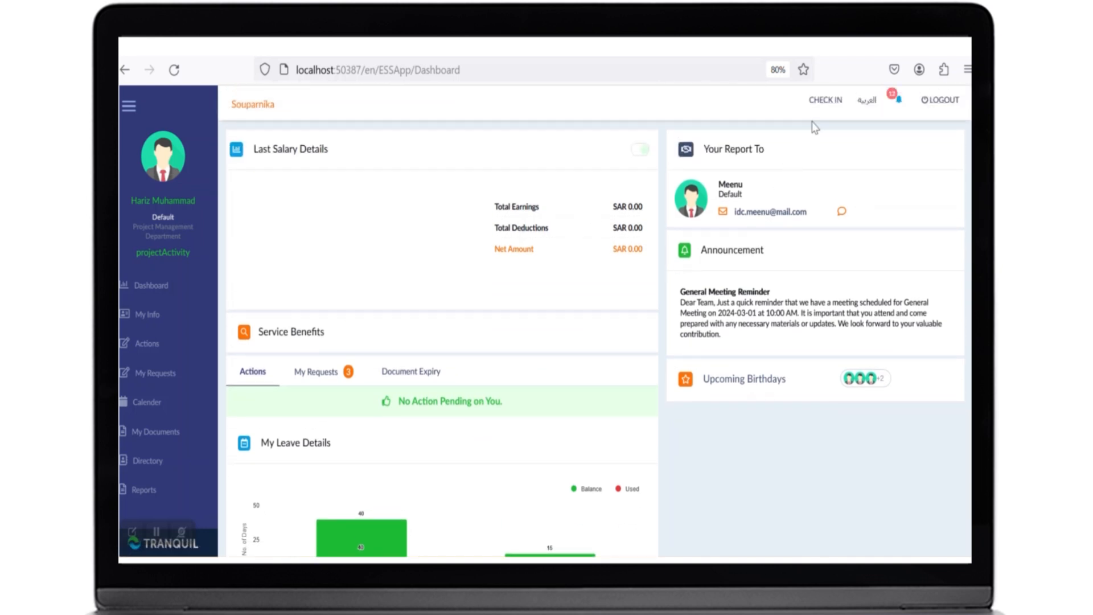
pyautogui.scroll(-4, 415, 429)
pyautogui.scroll(-5, 417, 431)
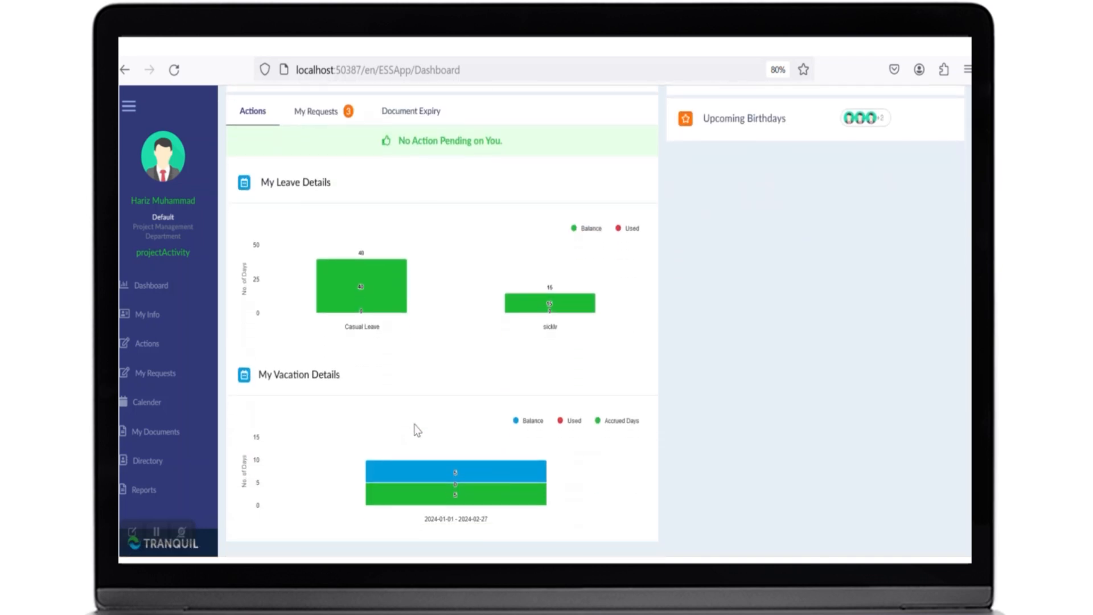
pyautogui.scroll(7, 417, 430)
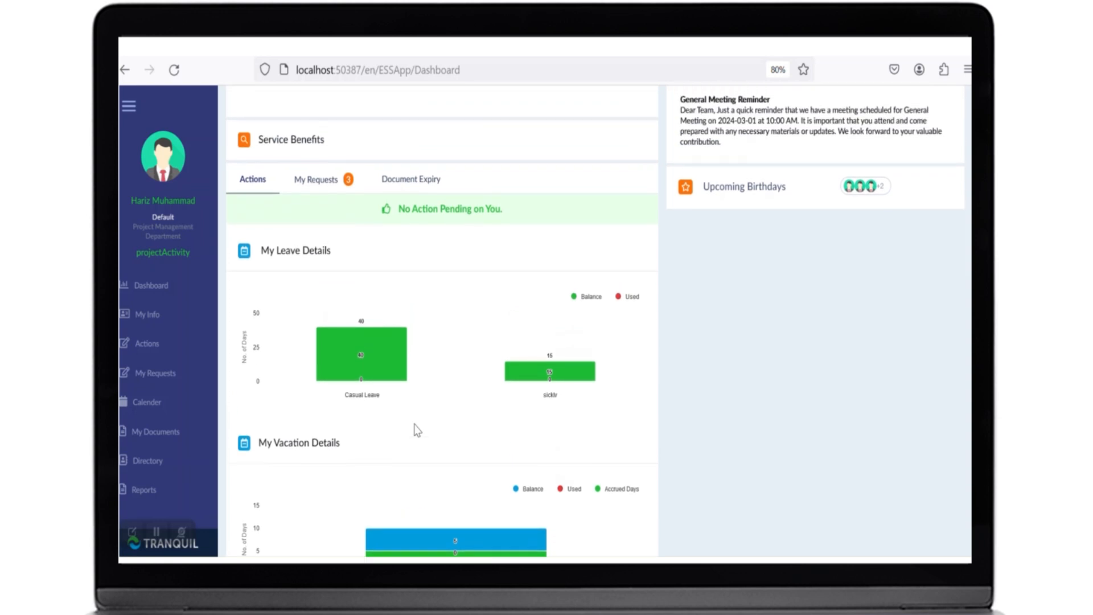
# - View the My Requests and Document Expiry tabs in the Service Benefits section
pyautogui.click(325, 317)
pyautogui.click(391, 321)
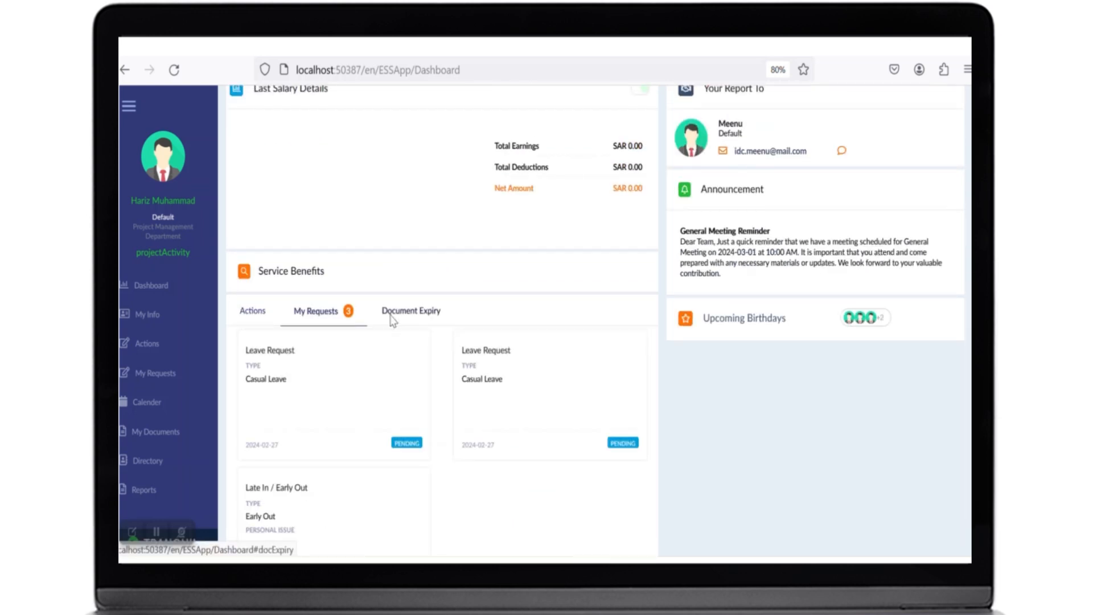
pyautogui.scroll(2, 506, 320)
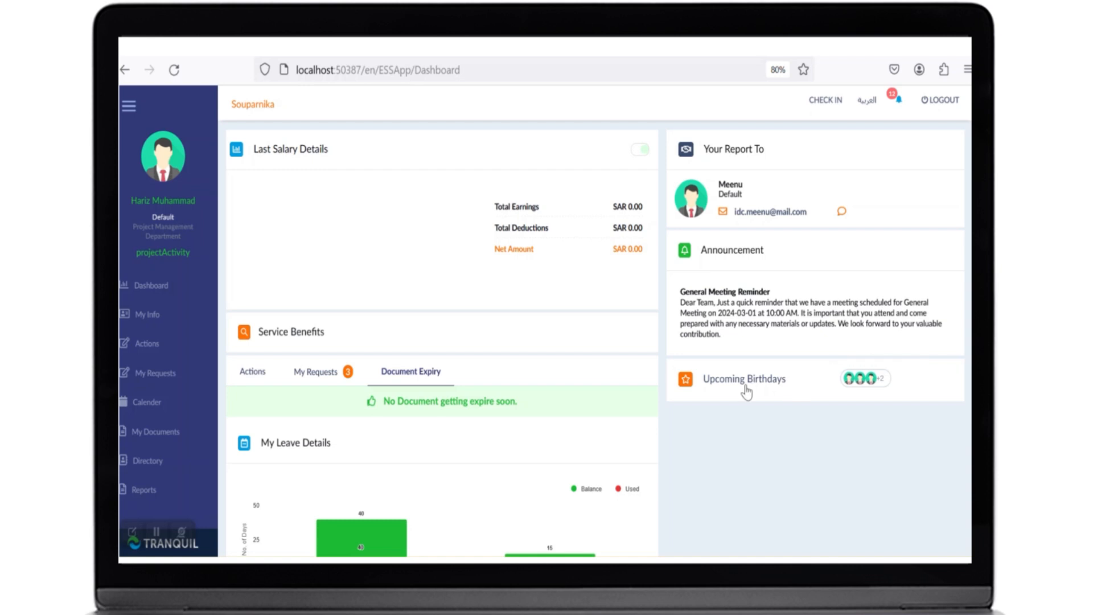
# - Open the Upcoming Birthdays list and return to the dashboard
pyautogui.click(853, 385)
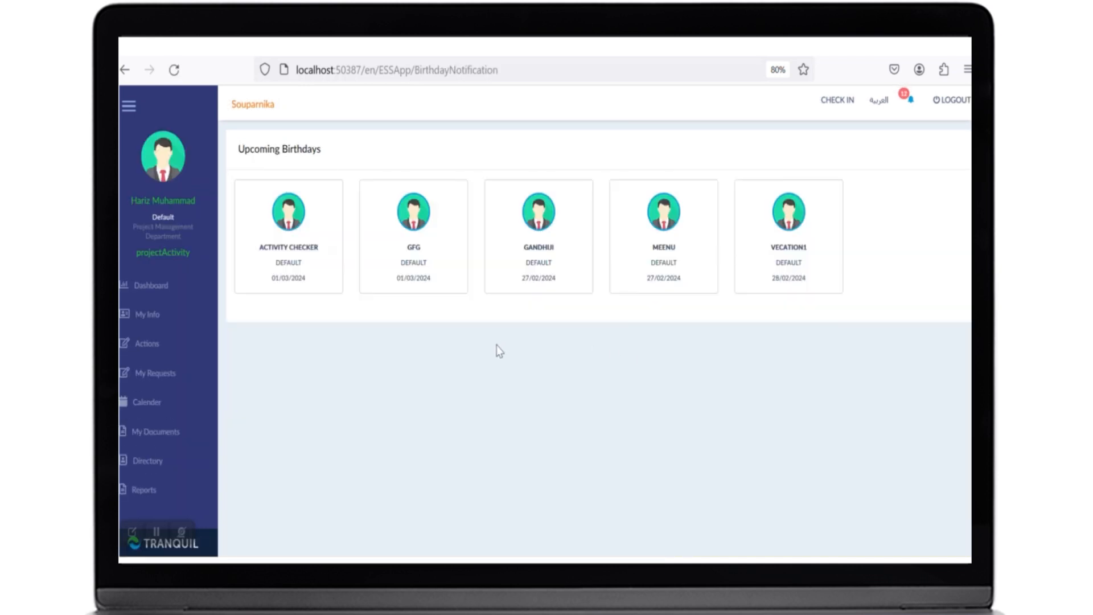
pyautogui.click(125, 69)
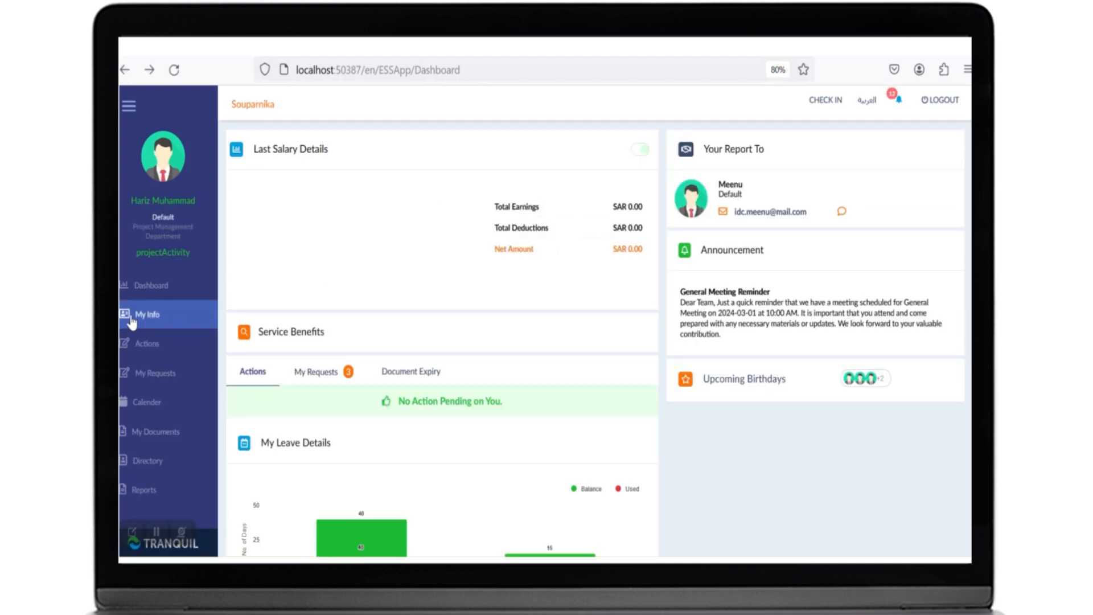
# - Open My Requests and scroll through the available request categories
pyautogui.click(149, 379)
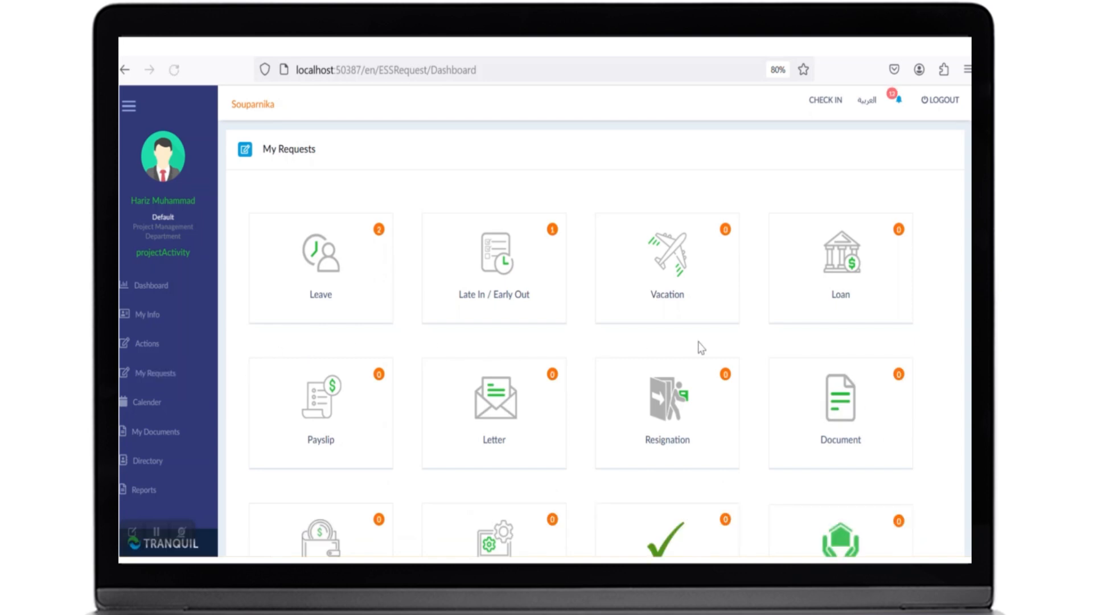
pyautogui.scroll(-4, 699, 348)
pyautogui.scroll(3, 699, 349)
pyautogui.scroll(-2, 699, 349)
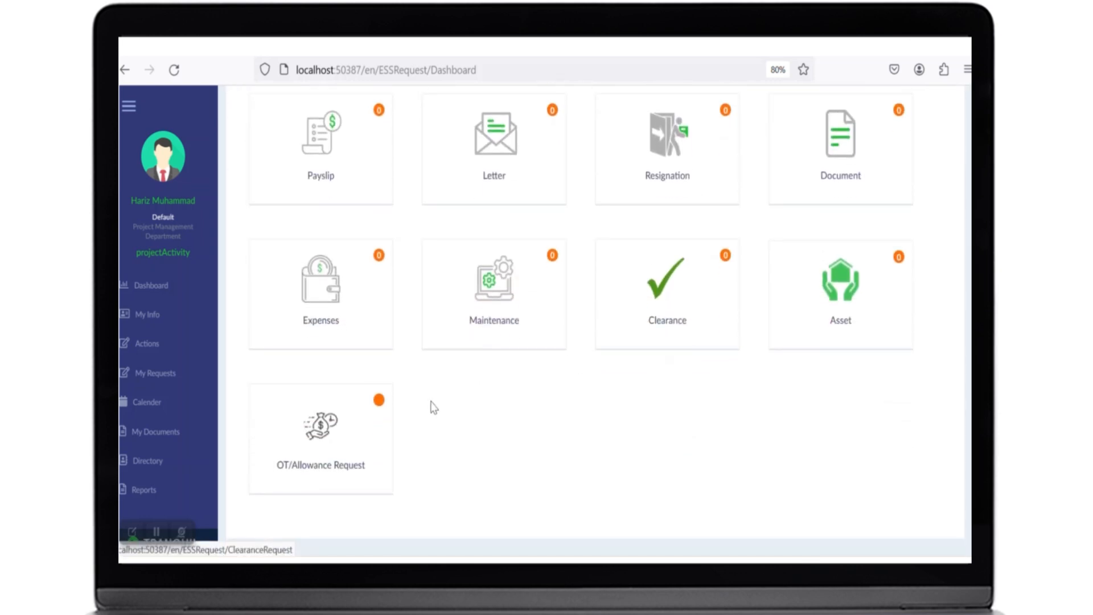
pyautogui.scroll(3, 420, 403)
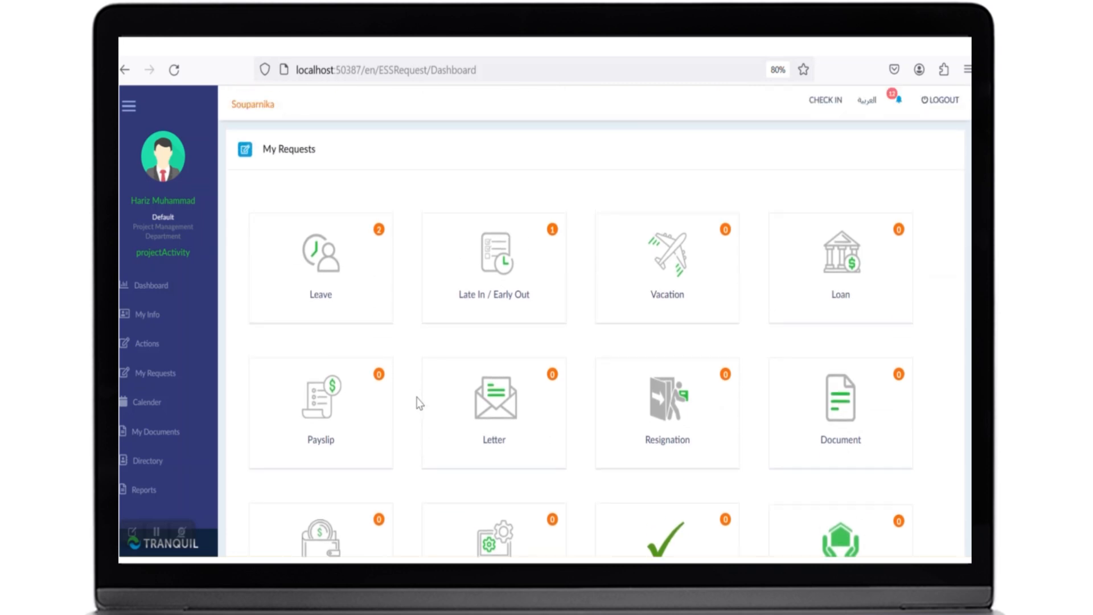
# - Open the Leave requests list and examine the status and region filter options
pyautogui.click(371, 325)
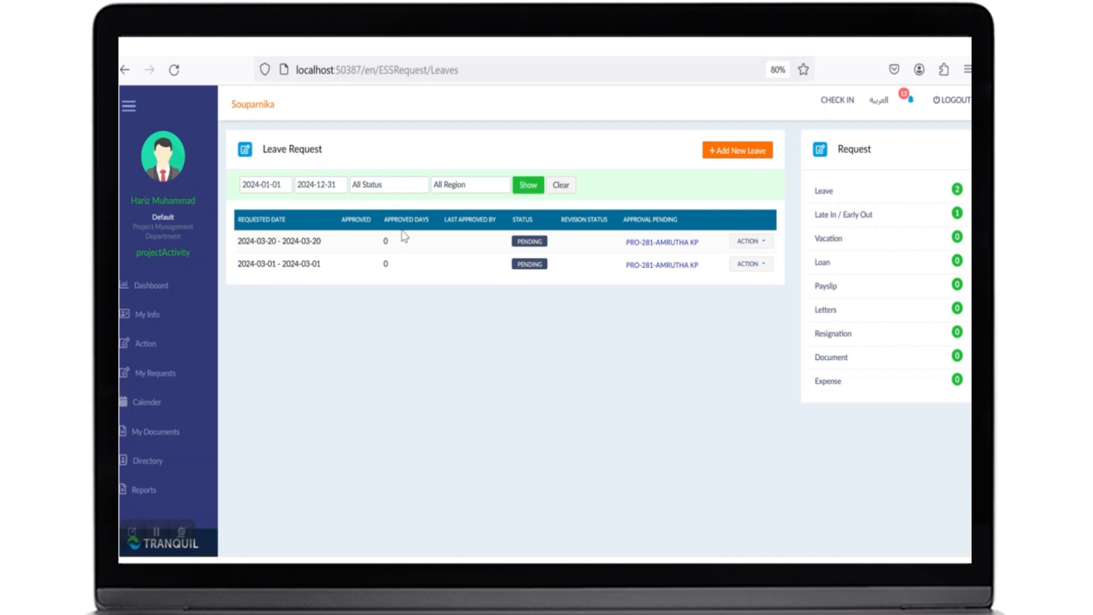
pyautogui.click(408, 188)
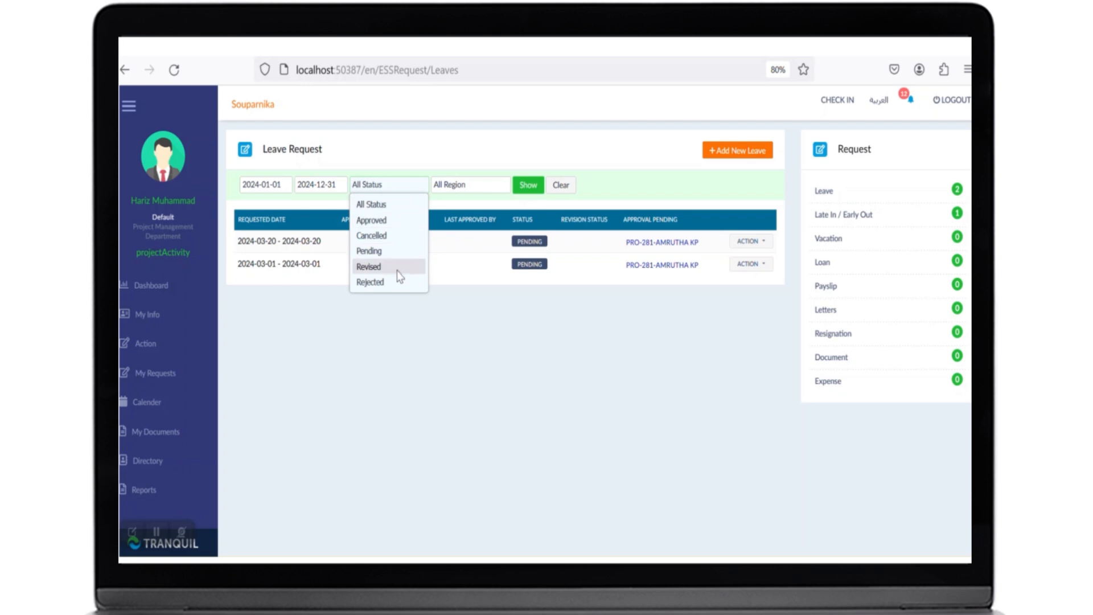
pyautogui.click(397, 316)
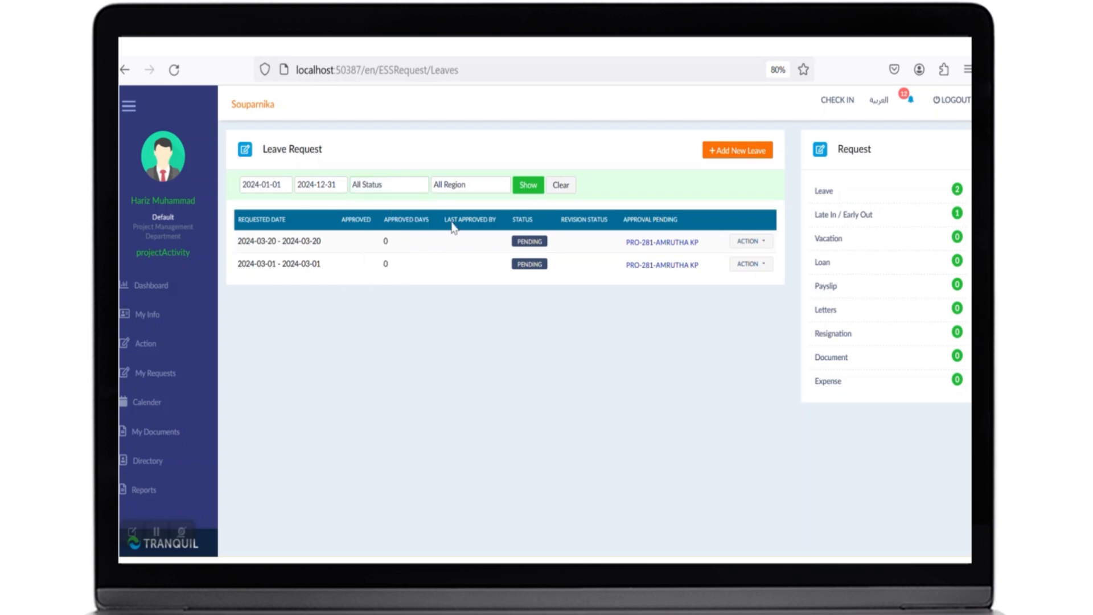
pyautogui.click(392, 188)
pyautogui.click(393, 188)
pyautogui.click(456, 188)
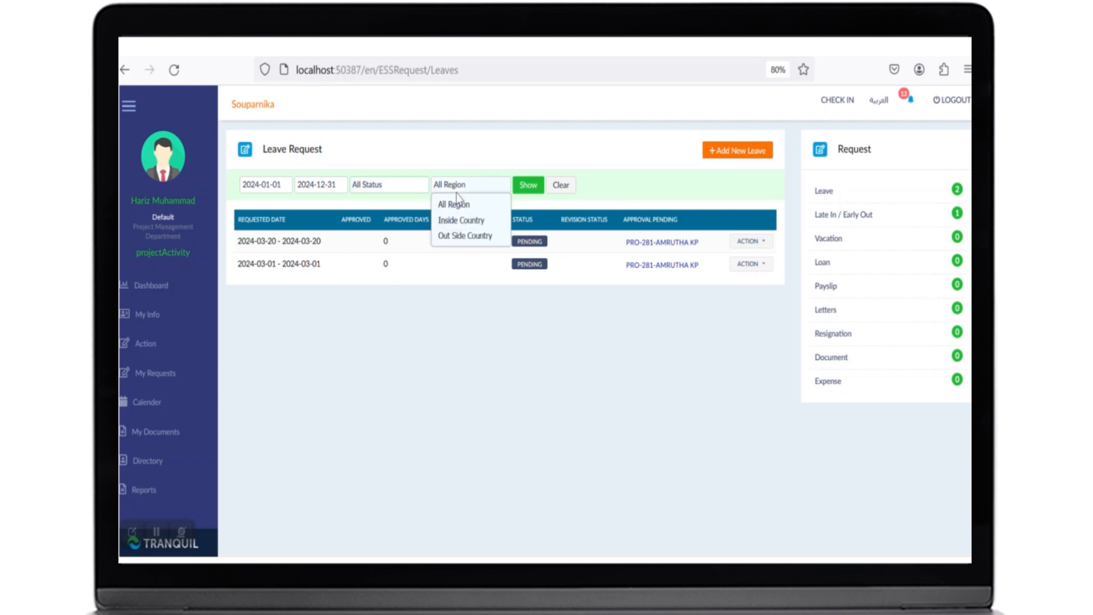
pyautogui.click(434, 304)
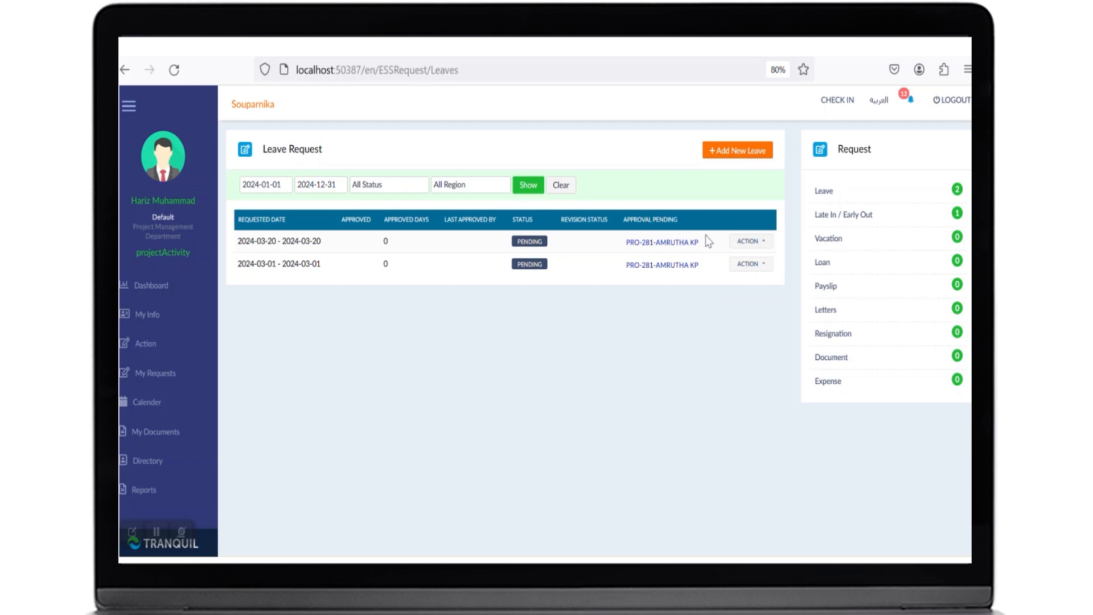
# - Add a new Casual Leave request from 2024-04-01 to 2024-04-01 and save it
pyautogui.click(733, 159)
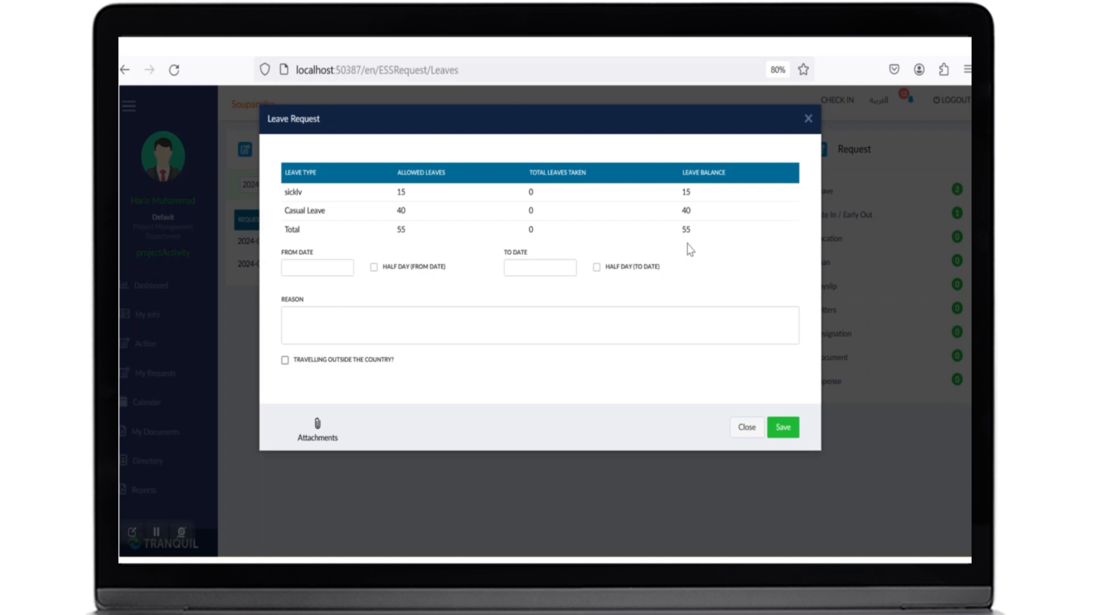
pyautogui.click(330, 273)
pyautogui.click(408, 294)
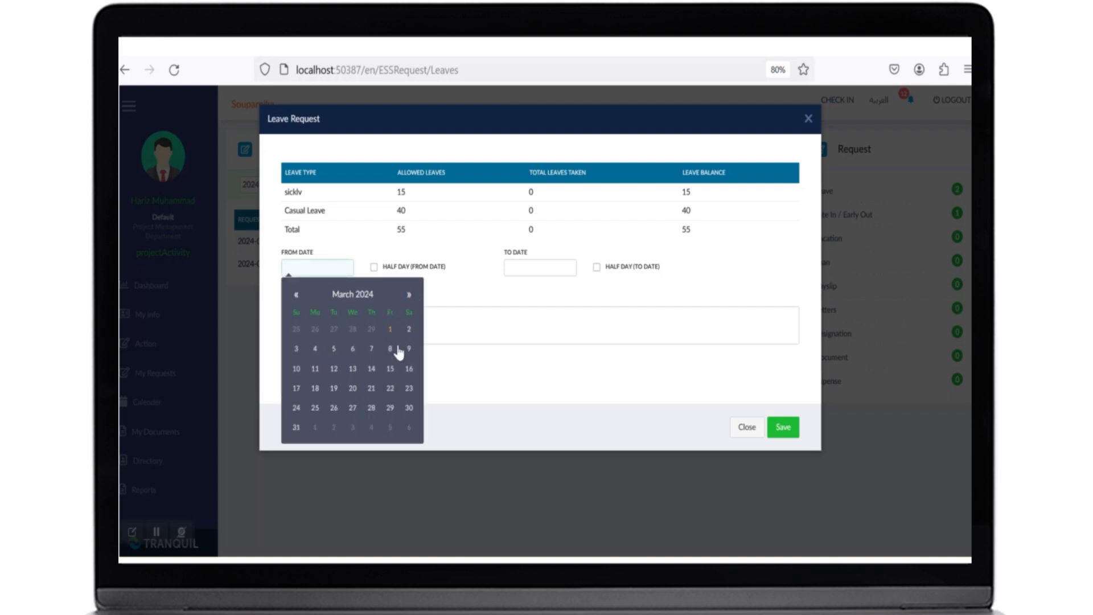
pyautogui.click(408, 294)
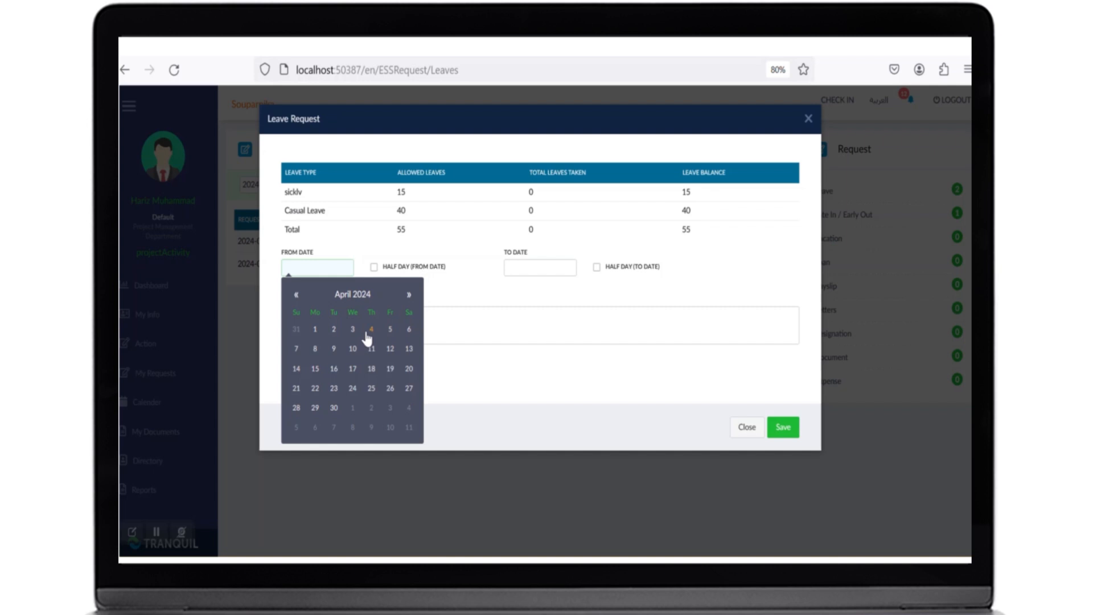
pyautogui.click(315, 329)
pyautogui.click(532, 268)
pyautogui.click(631, 294)
pyautogui.click(631, 294)
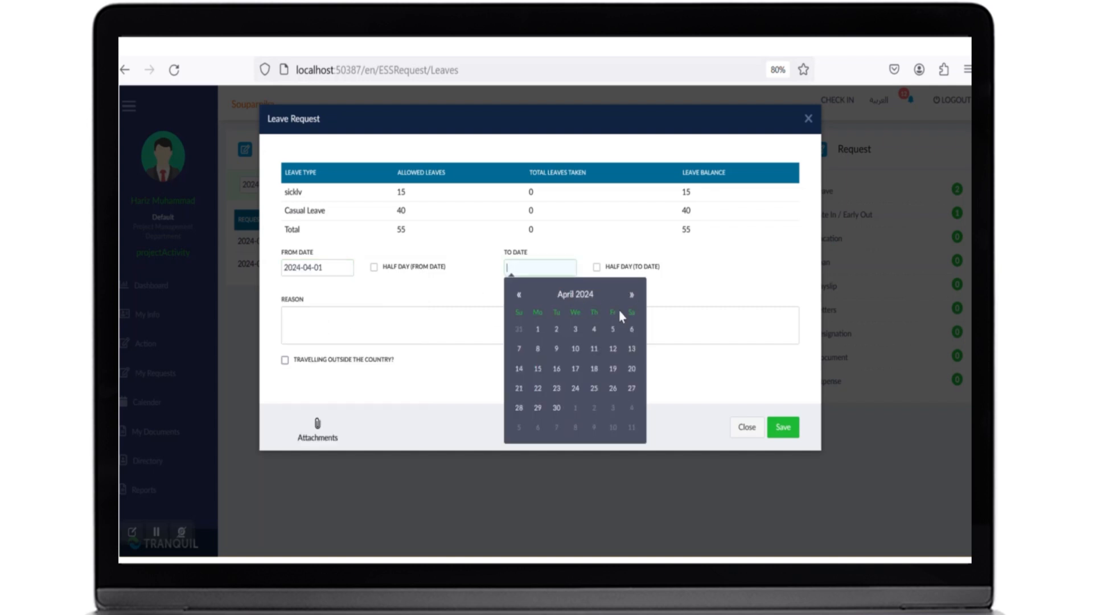
pyautogui.click(537, 329)
pyautogui.click(400, 331)
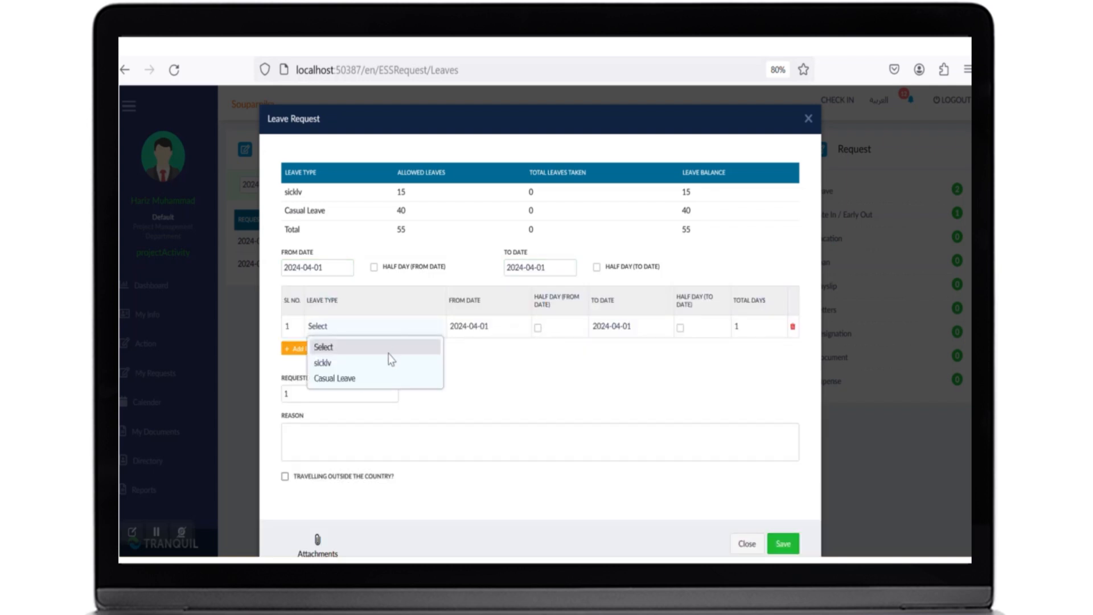
pyautogui.click(383, 376)
pyautogui.scroll(-1, 501, 370)
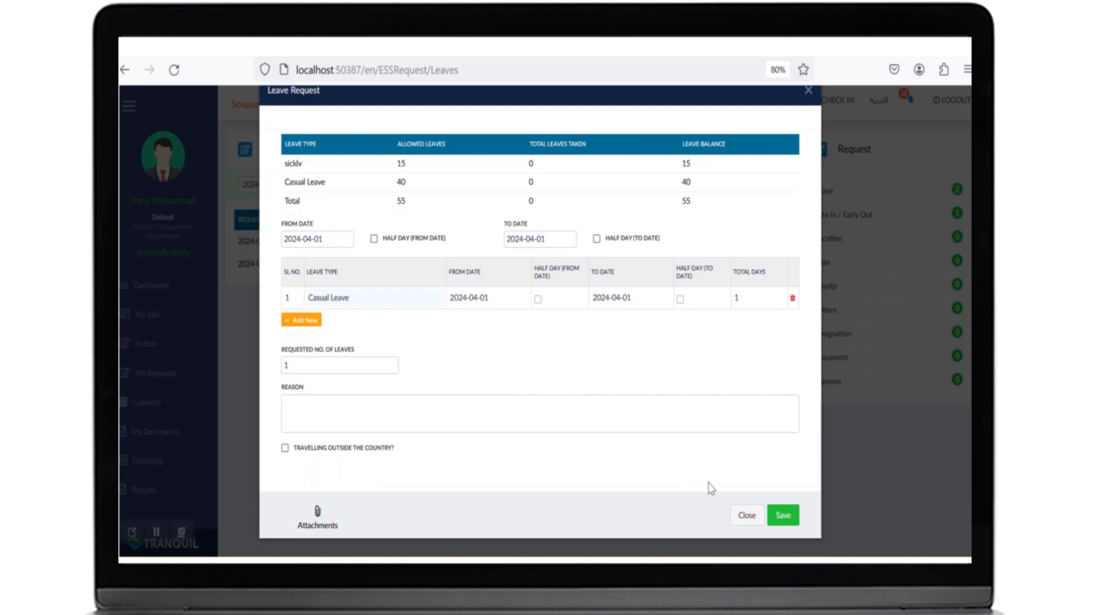
pyautogui.click(790, 525)
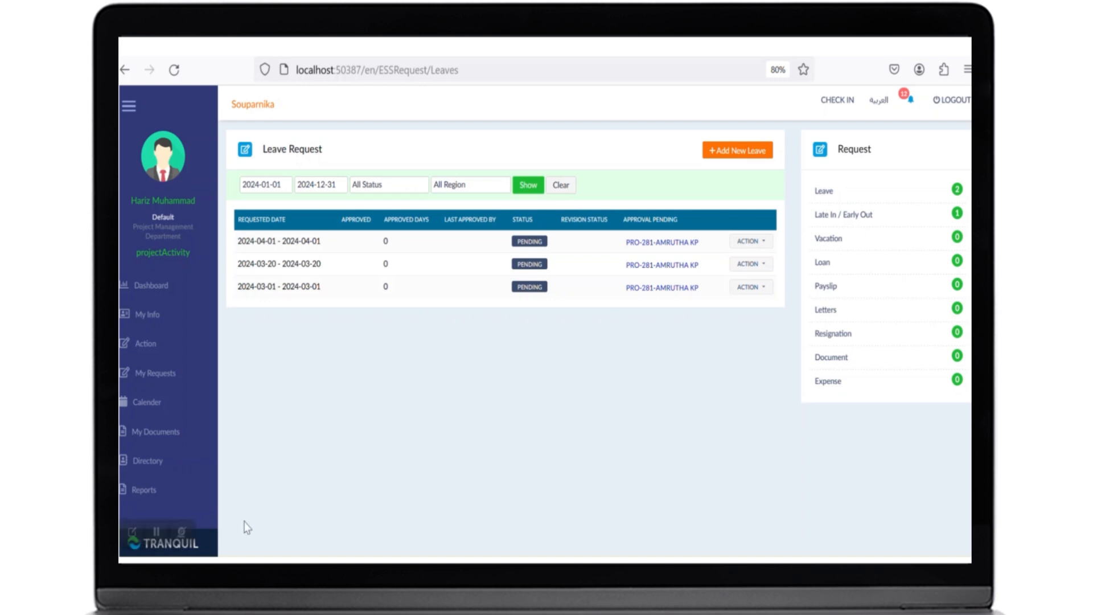
# - View the details of the 2024-04-01 leave request and close them
pyautogui.click(761, 245)
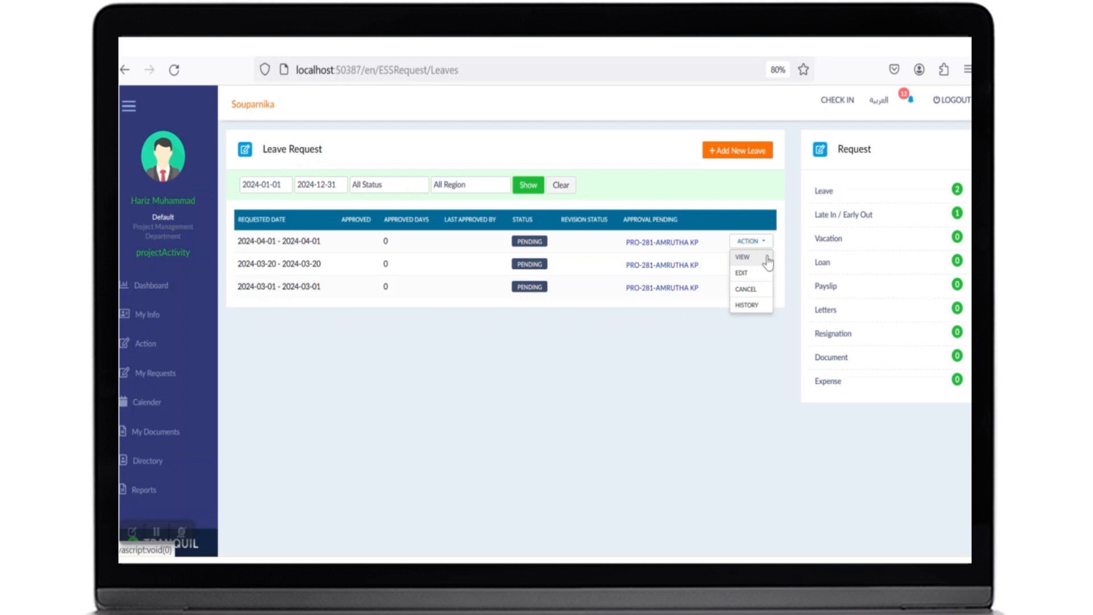
pyautogui.click(767, 259)
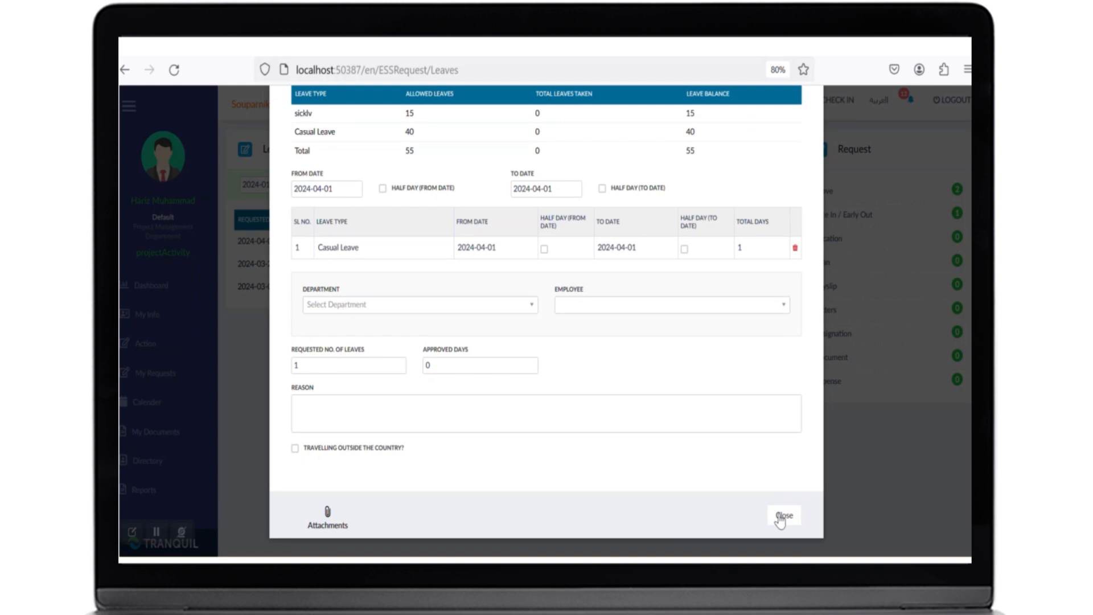
pyautogui.click(783, 515)
# - Submit a new Early Out request for 2024-02-02 with out time 04:00 PM and reason "re"
pyautogui.click(762, 244)
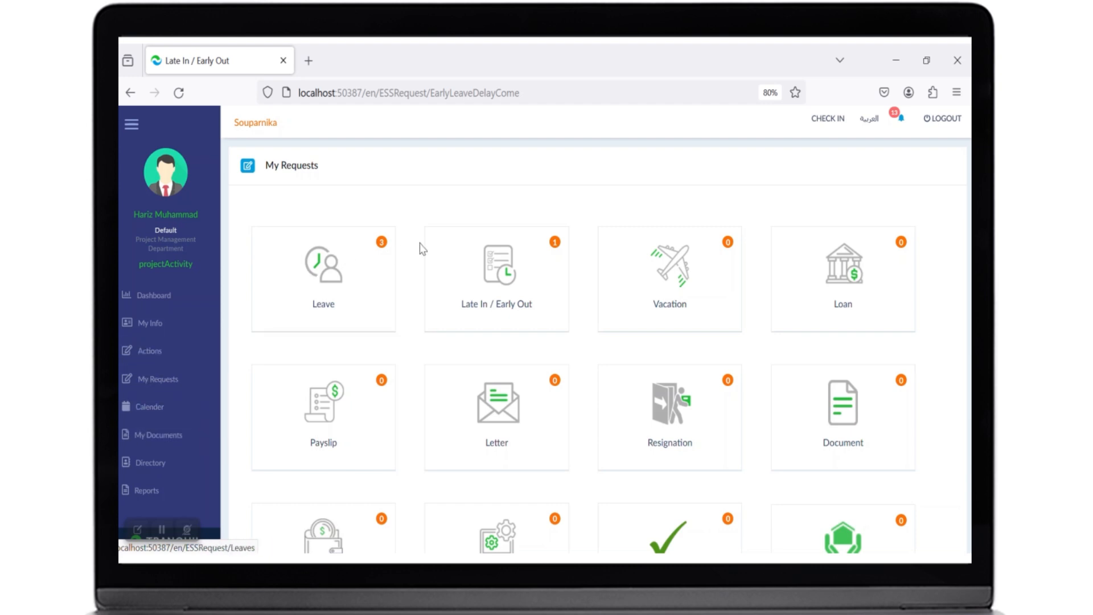
pyautogui.click(481, 266)
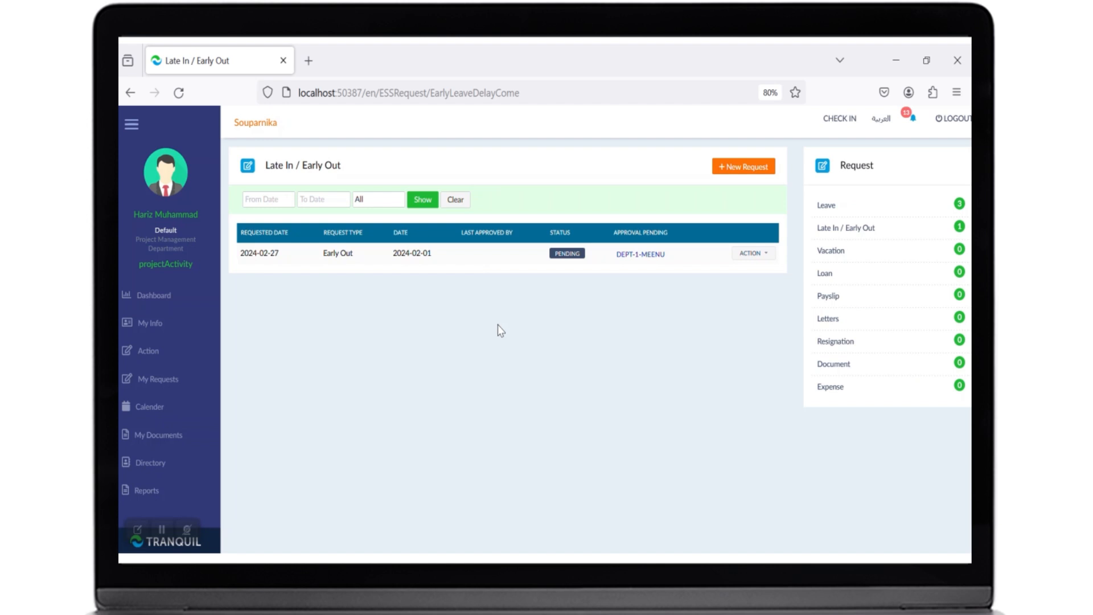
pyautogui.click(737, 180)
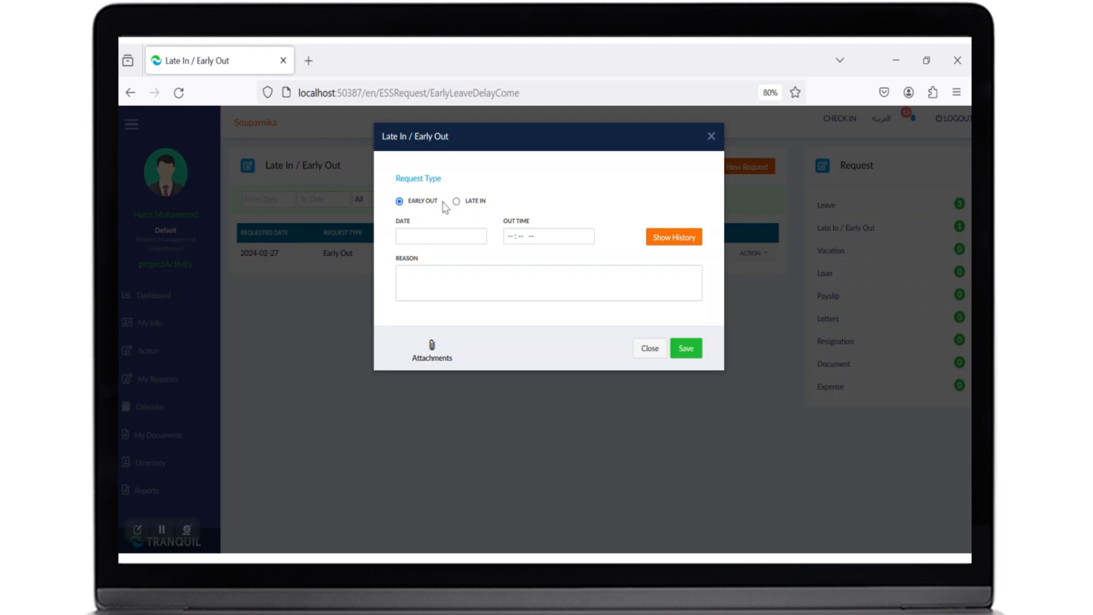
pyautogui.click(473, 205)
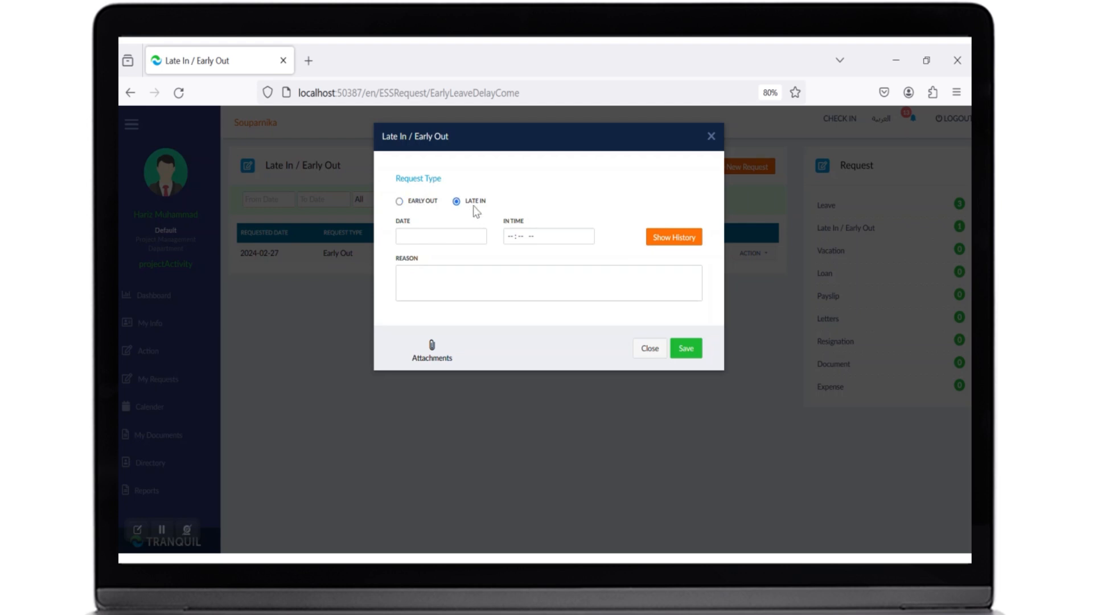
pyautogui.click(425, 202)
pyautogui.click(423, 235)
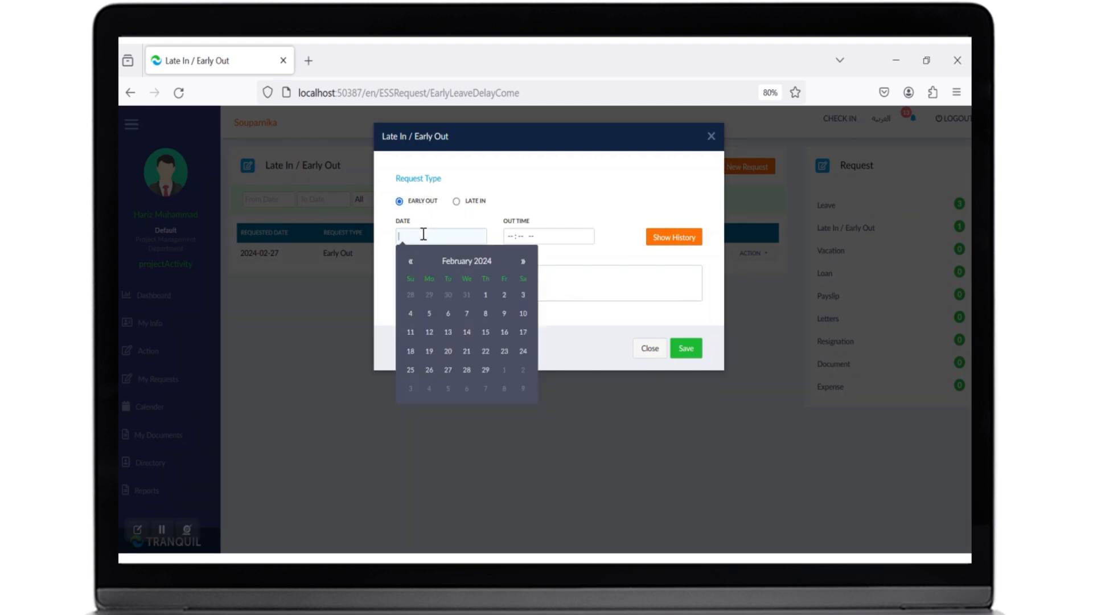
pyautogui.click(504, 295)
pyautogui.click(510, 236)
pyautogui.write('16')
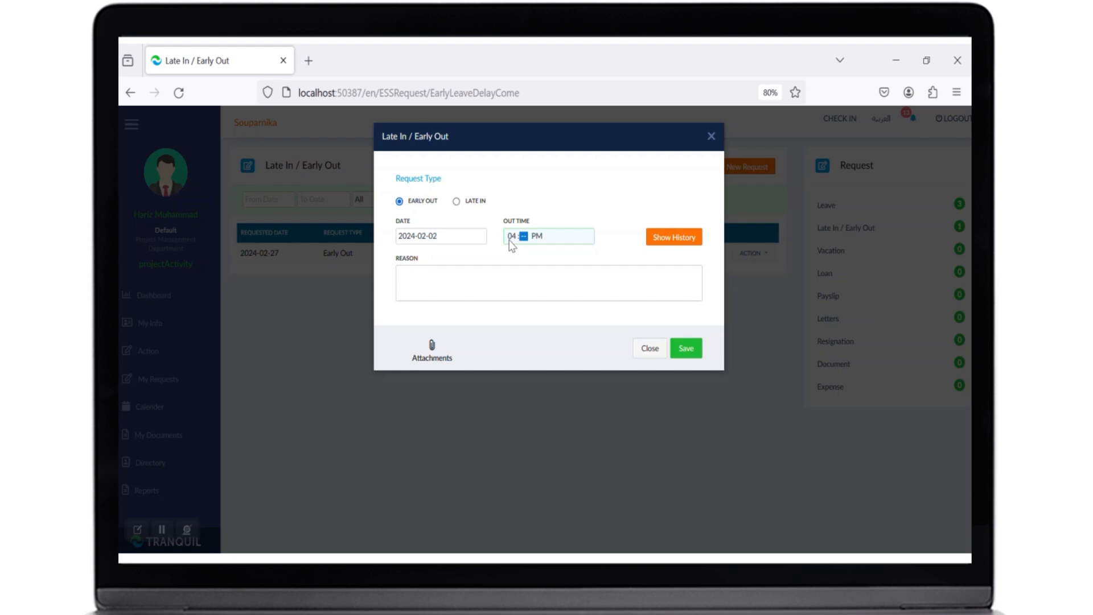
pyautogui.write('00')
pyautogui.click(566, 275)
pyautogui.write('remark')
pyautogui.click(686, 348)
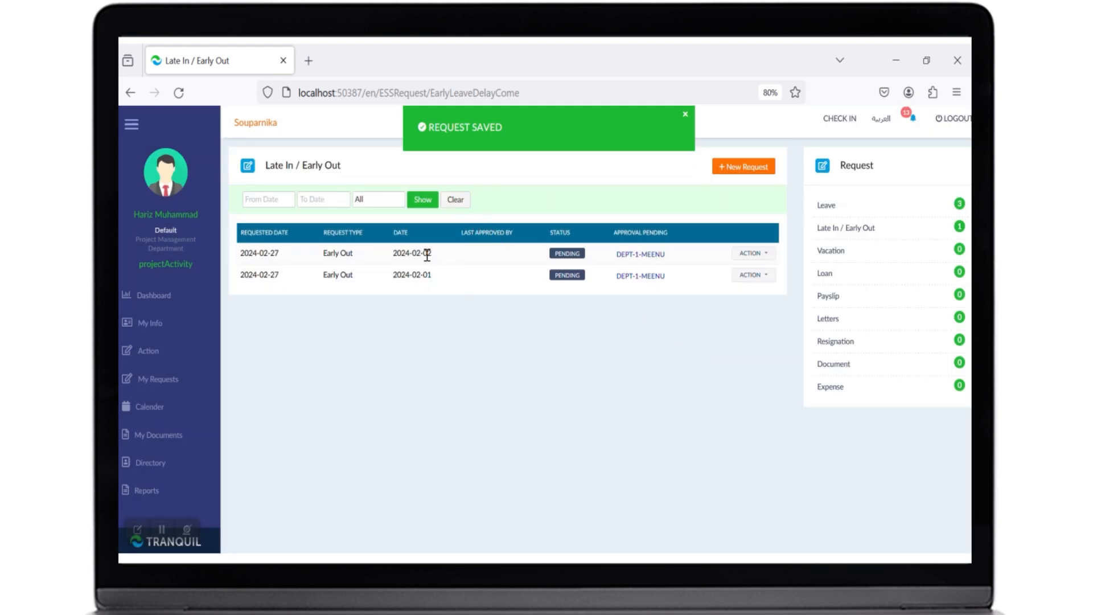
# - Start a new Annual Vacation request with the from date 2024-02-01 and to date 2024-02-14
pyautogui.click(750, 275)
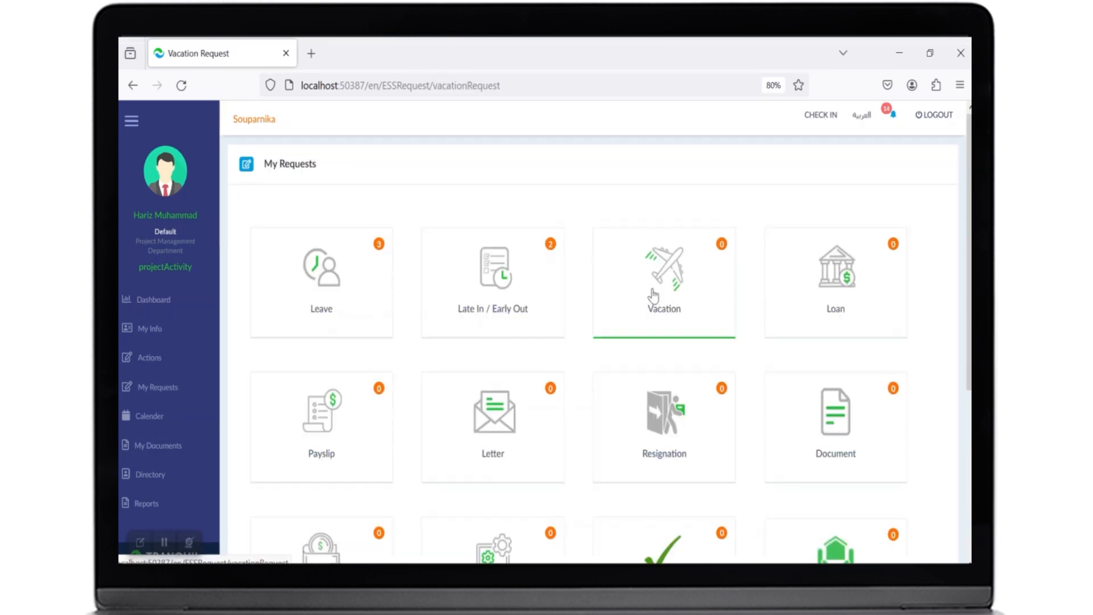
pyautogui.click(663, 299)
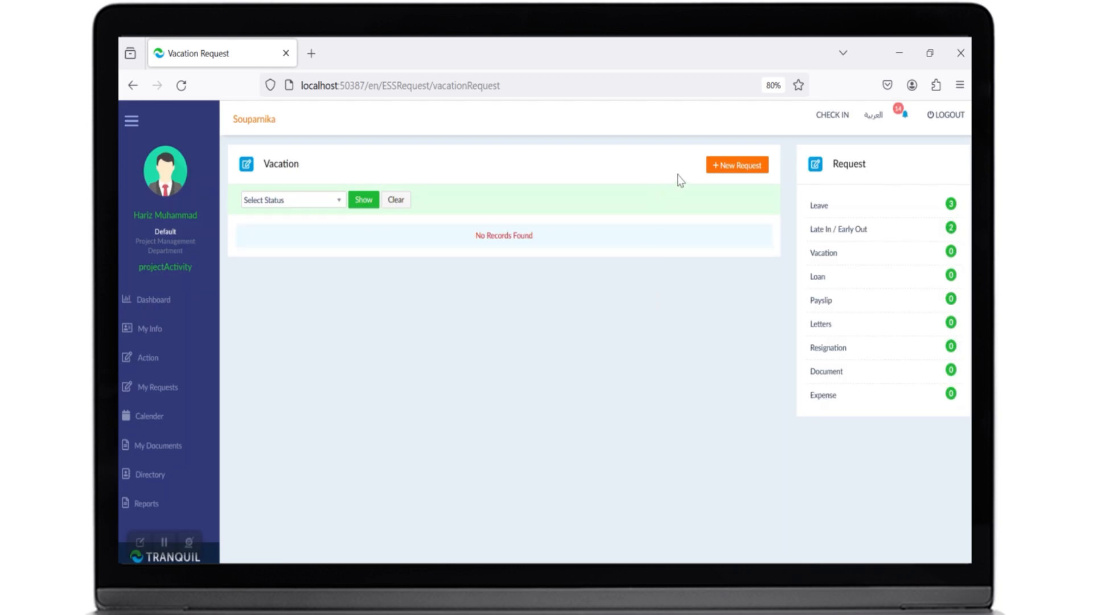
pyautogui.click(734, 173)
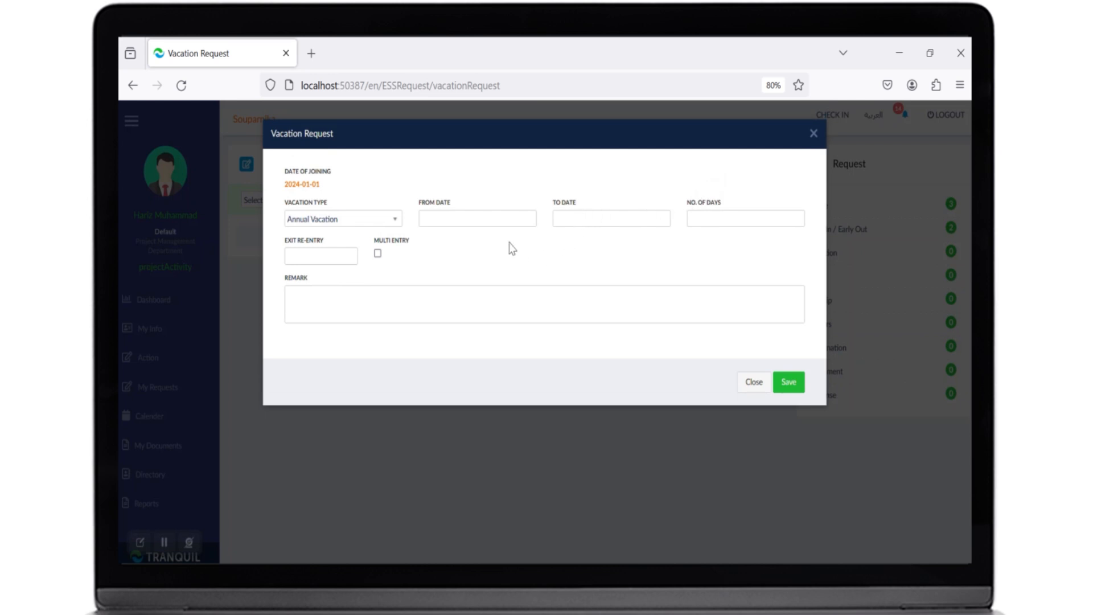
pyautogui.click(503, 220)
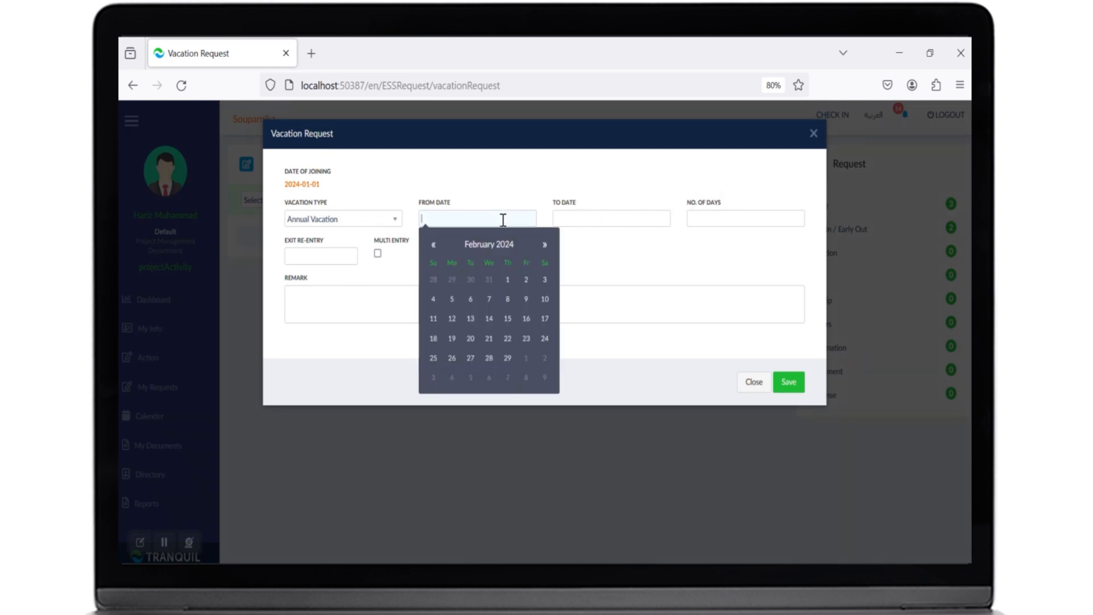
pyautogui.click(507, 279)
pyautogui.click(586, 220)
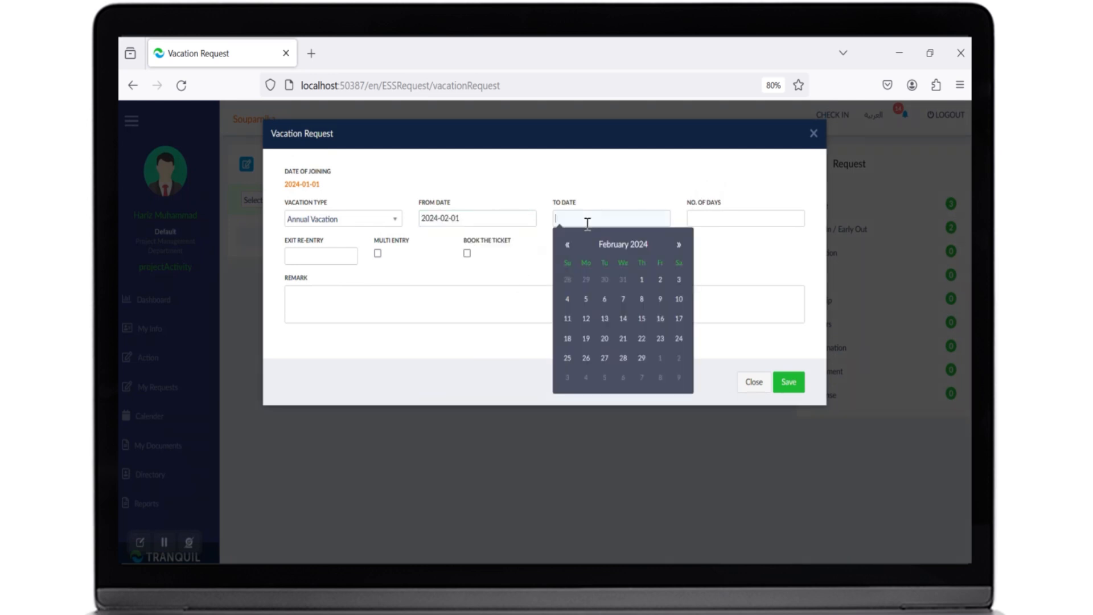
pyautogui.click(623, 319)
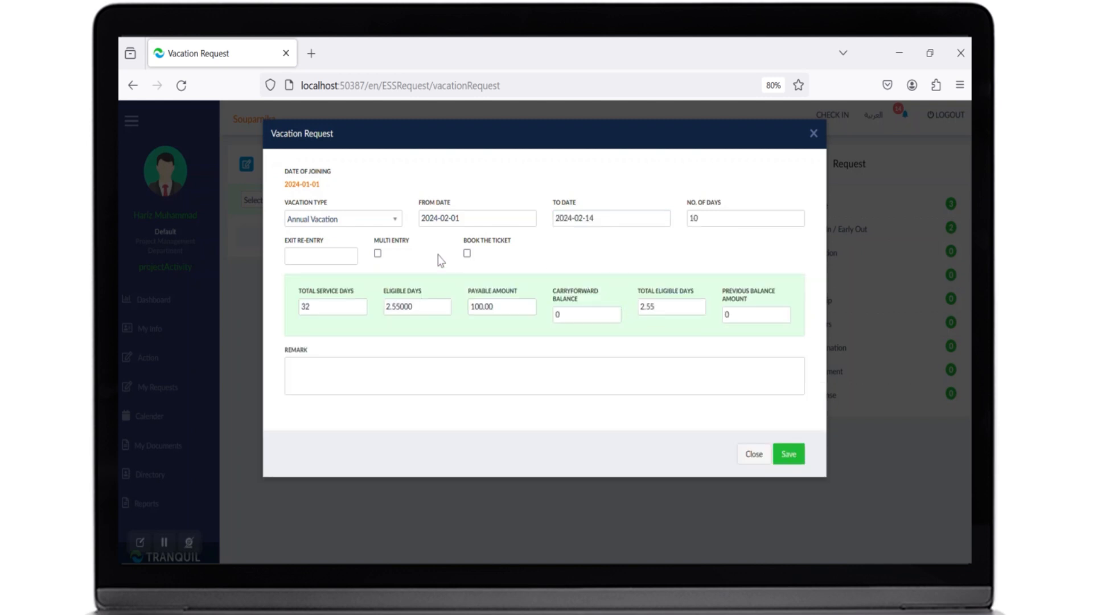
# - Review the calculated service days, eligible days and balance fields, then save the vacation request
pyautogui.doubleClick(388, 242)
pyautogui.doubleClick(483, 242)
pyautogui.moveTo(336, 291); pyautogui.dragTo(311, 292)
pyautogui.moveTo(419, 289); pyautogui.dragTo(400, 289)
pyautogui.click(484, 291)
pyautogui.tripleClick(485, 291)
pyautogui.tripleClick(572, 298)
pyautogui.tripleClick(649, 293)
pyautogui.tripleClick(724, 295)
pyautogui.click(715, 315)
pyautogui.click(785, 454)
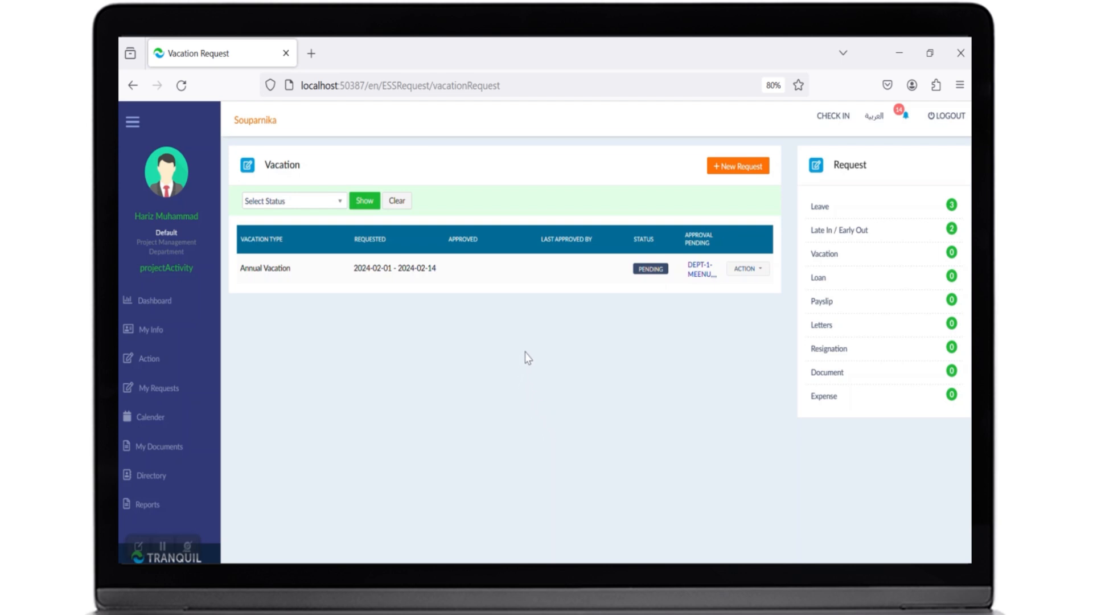
# - Open the approval history of the new vacation request
pyautogui.click(746, 268)
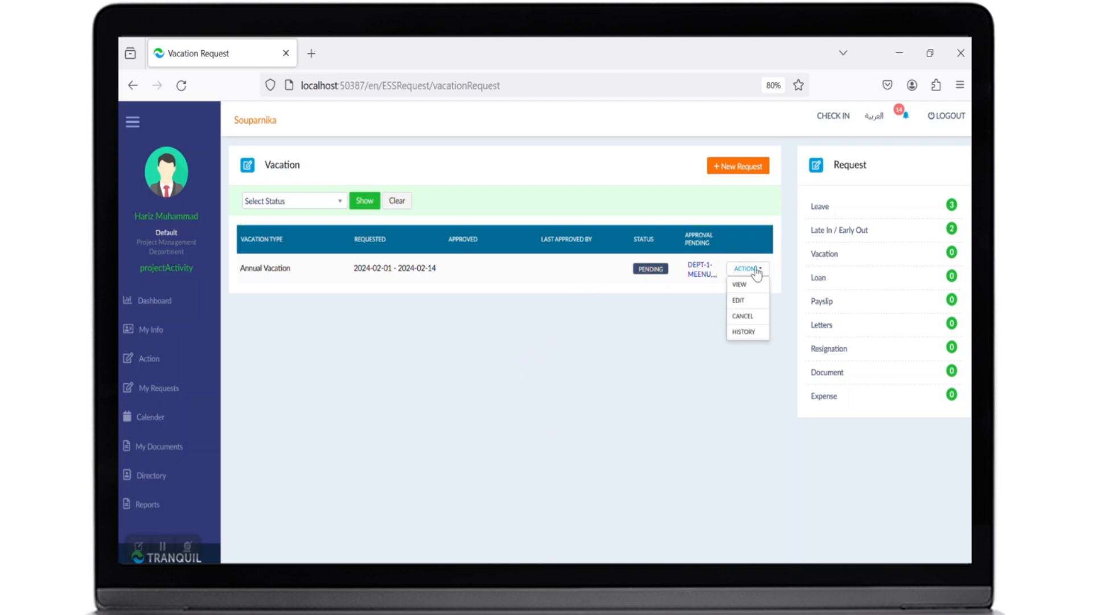
pyautogui.click(750, 335)
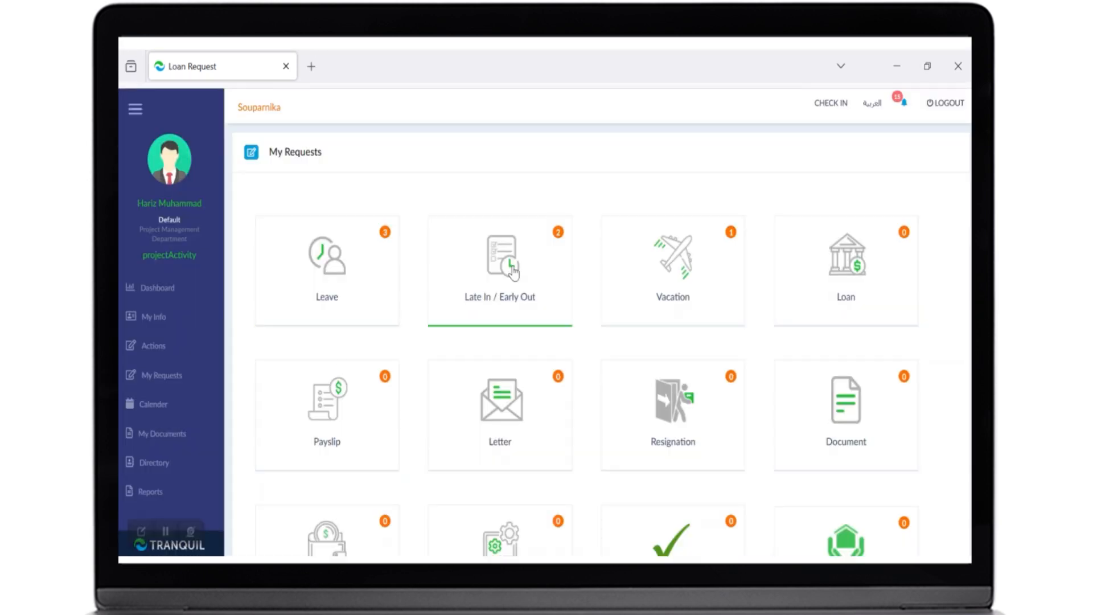
# - Start a new loan request of type Loan and choose a guarantor employee by searching for ST
pyautogui.click(812, 294)
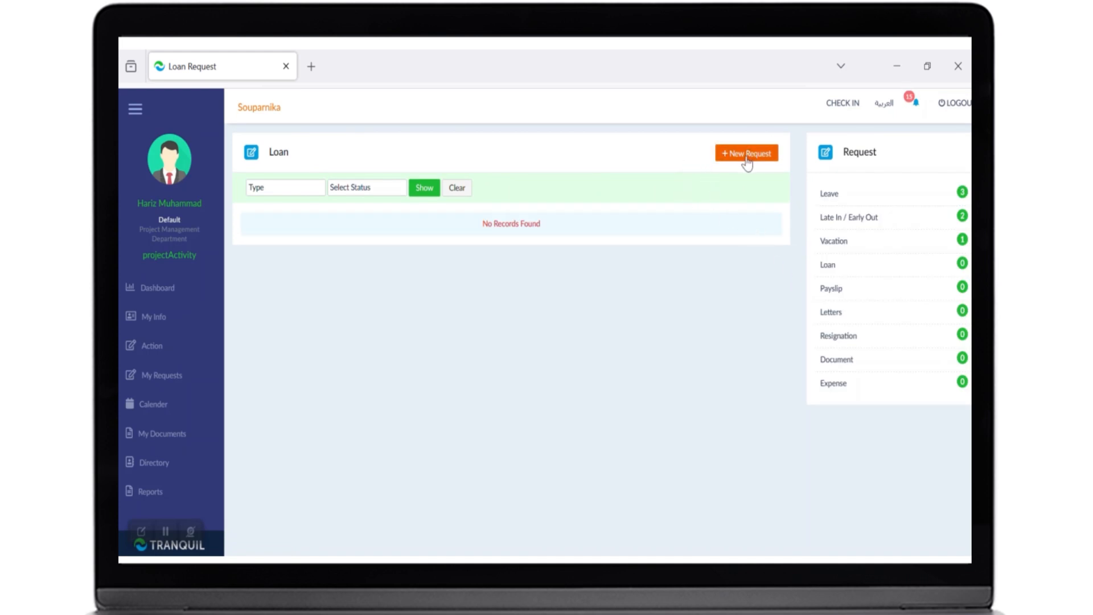
pyautogui.click(746, 154)
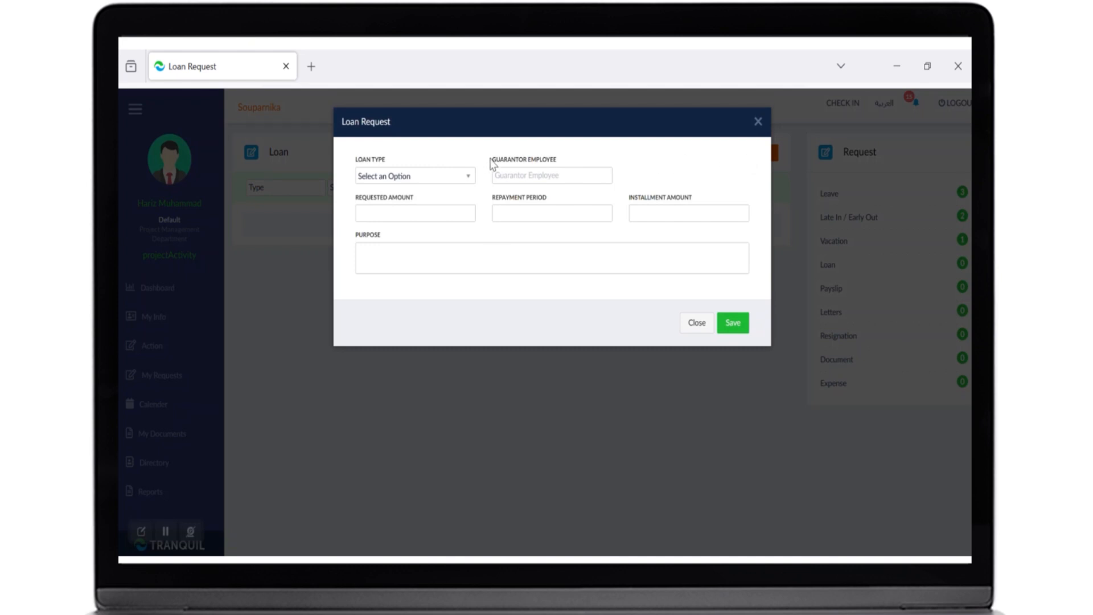
pyautogui.click(450, 175)
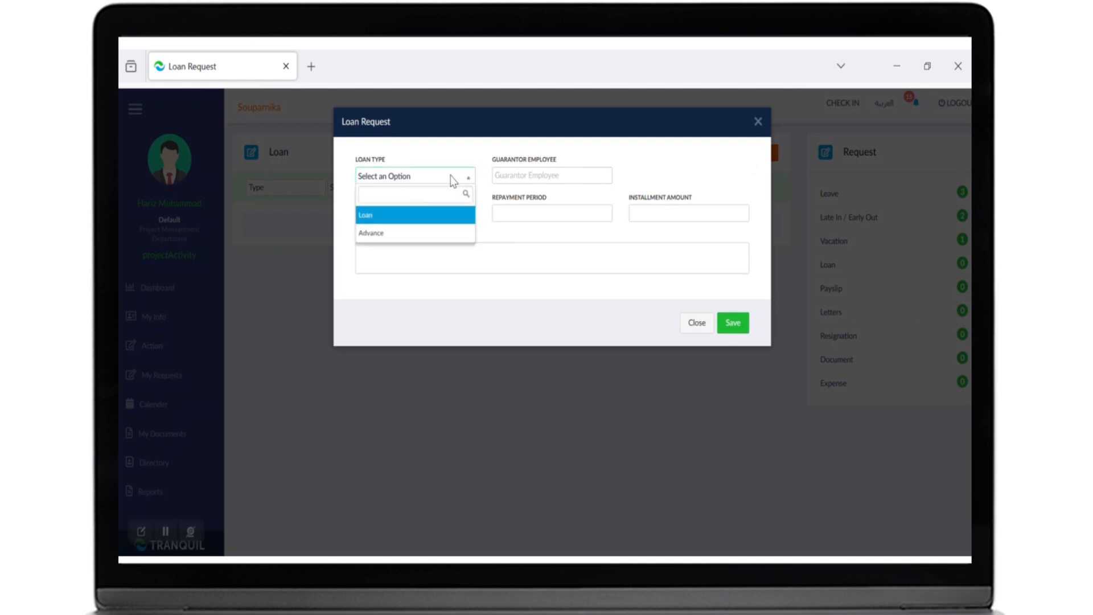
pyautogui.click(432, 216)
pyautogui.click(525, 180)
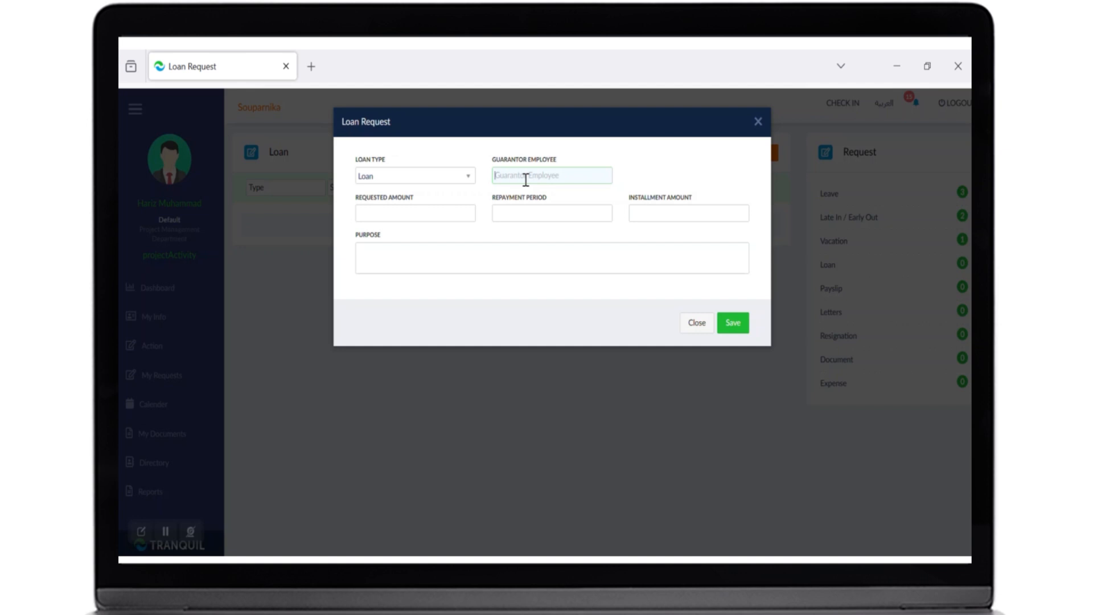
pyautogui.write('STA')
pyautogui.click(554, 200)
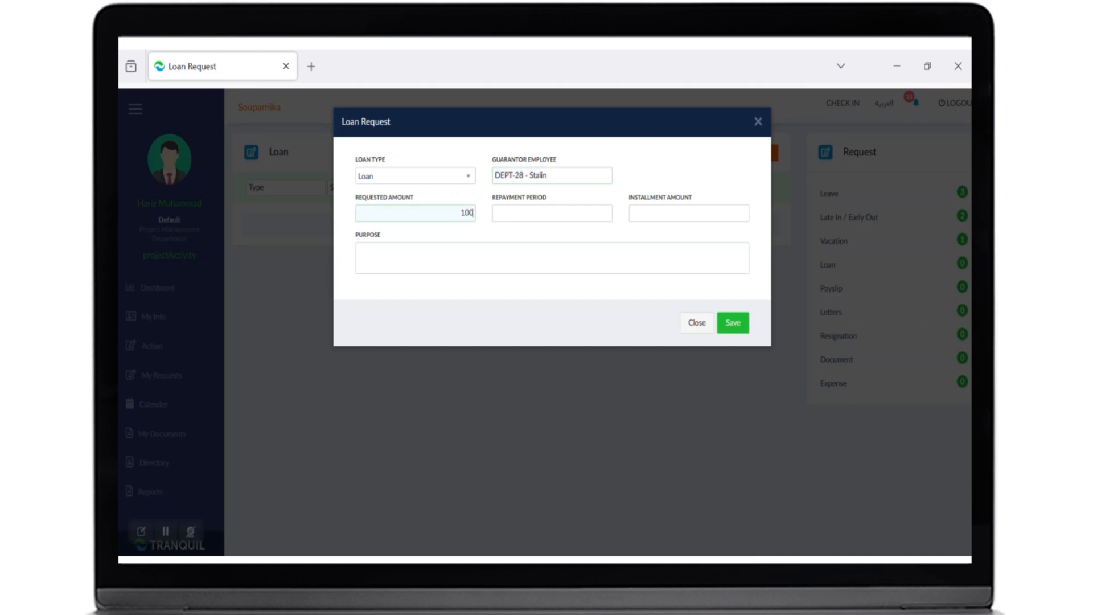
# - Set the requested amount to 1000 and repayment period to 10, then save the loan request
pyautogui.click(538, 216)
pyautogui.write('1')
pyautogui.click(636, 231)
pyautogui.click(735, 323)
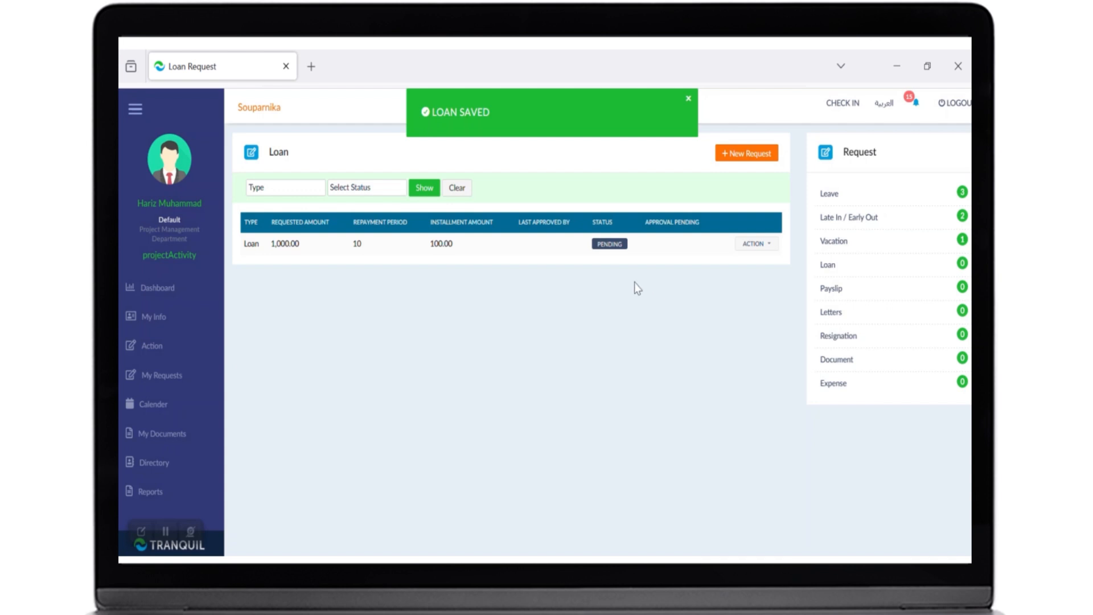
# - Open a new payslip request from the My Requests dashboard
pyautogui.click(747, 247)
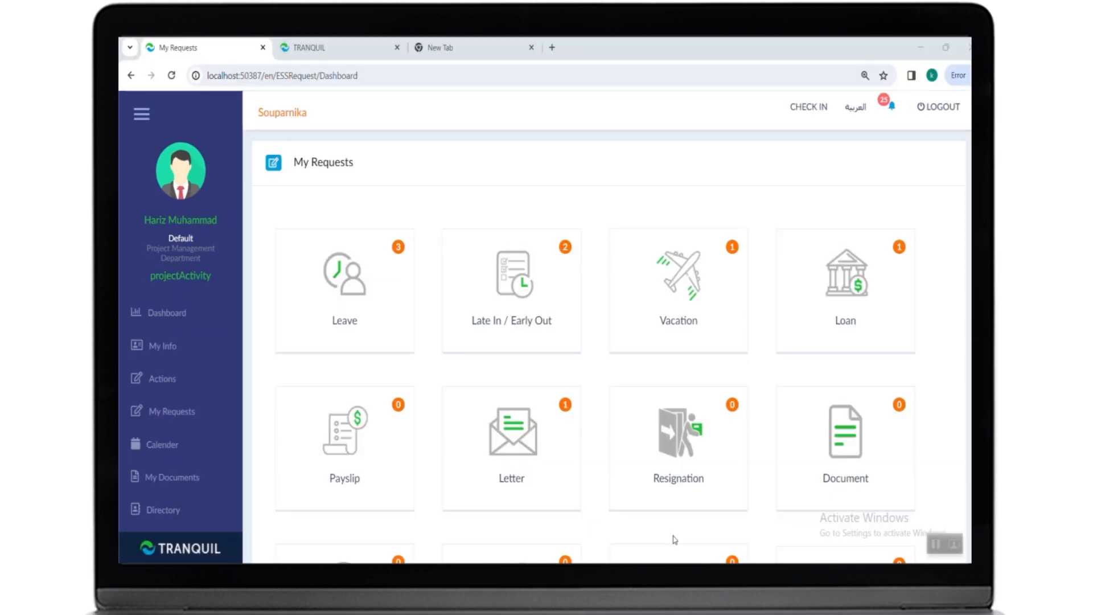
pyautogui.click(375, 461)
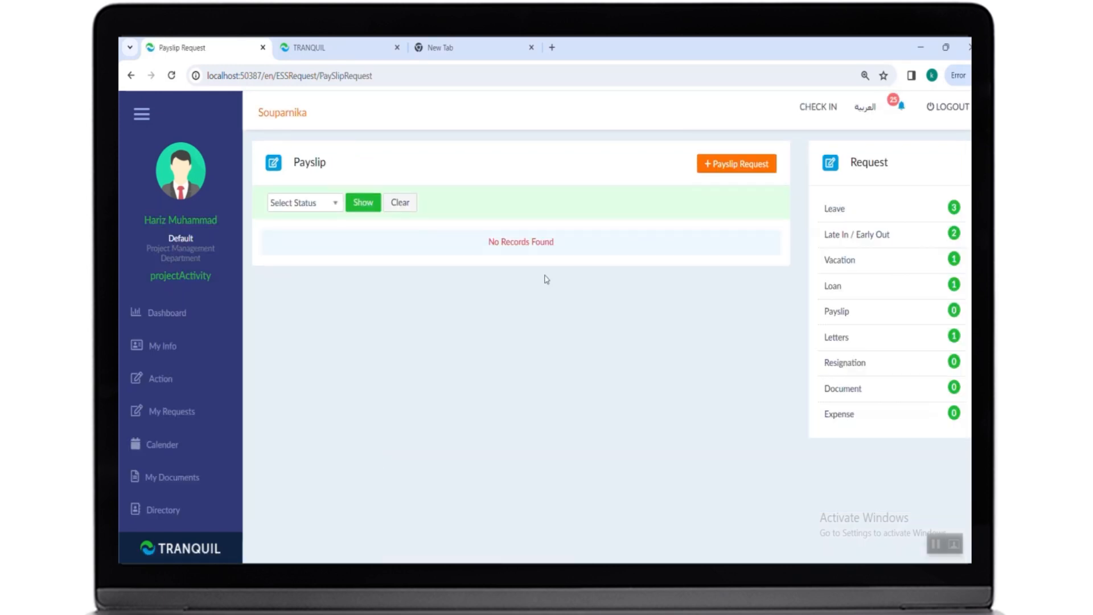
pyautogui.click(719, 167)
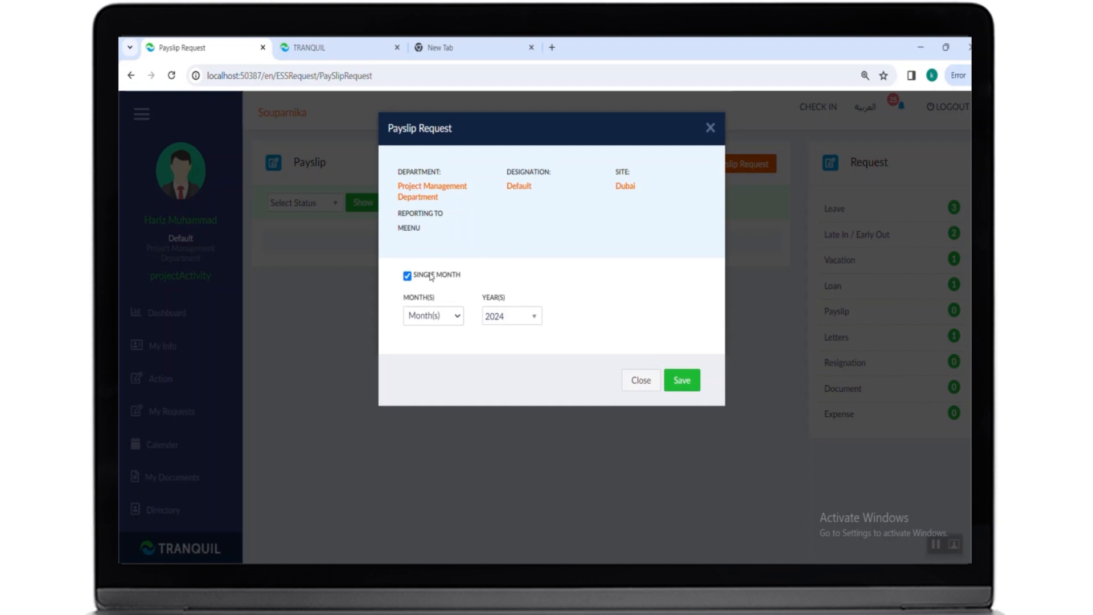
pyautogui.click(408, 278)
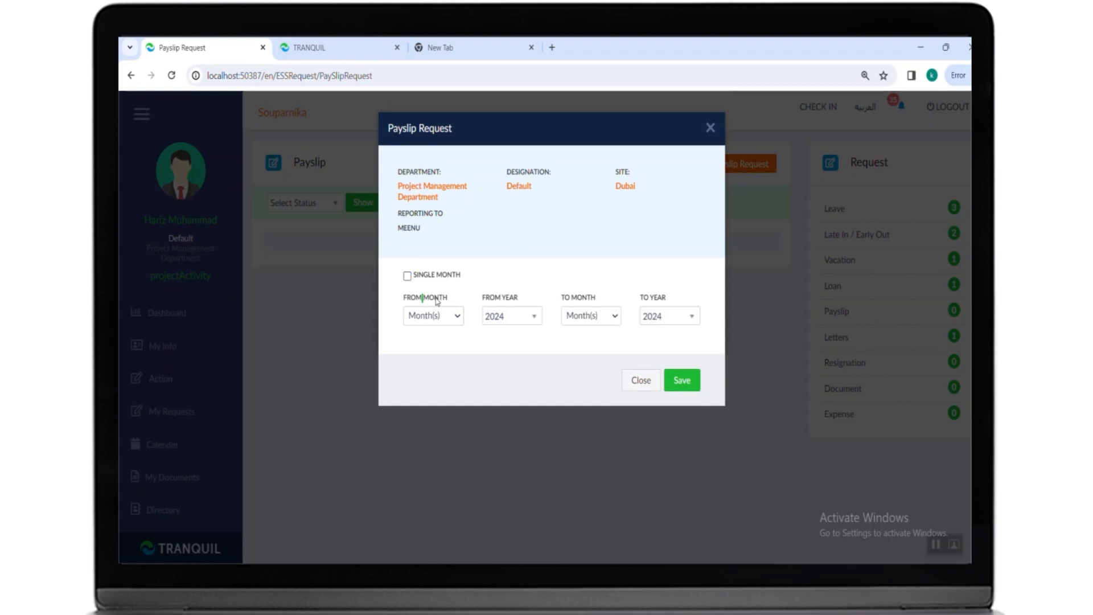
pyautogui.doubleClick(571, 300)
pyautogui.click(442, 319)
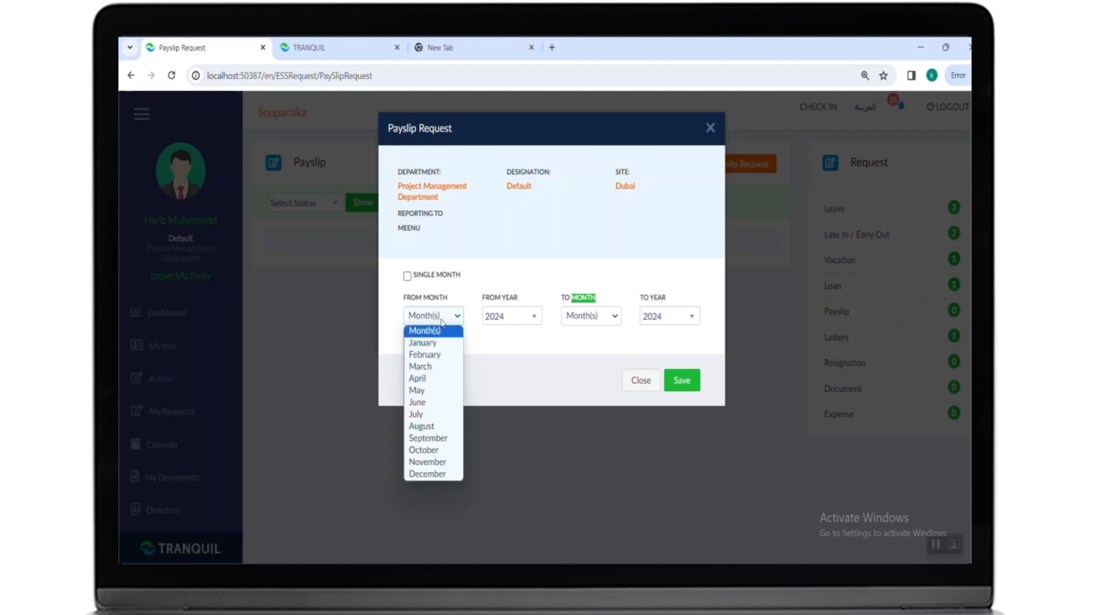
pyautogui.click(590, 317)
pyautogui.click(447, 279)
pyautogui.click(446, 279)
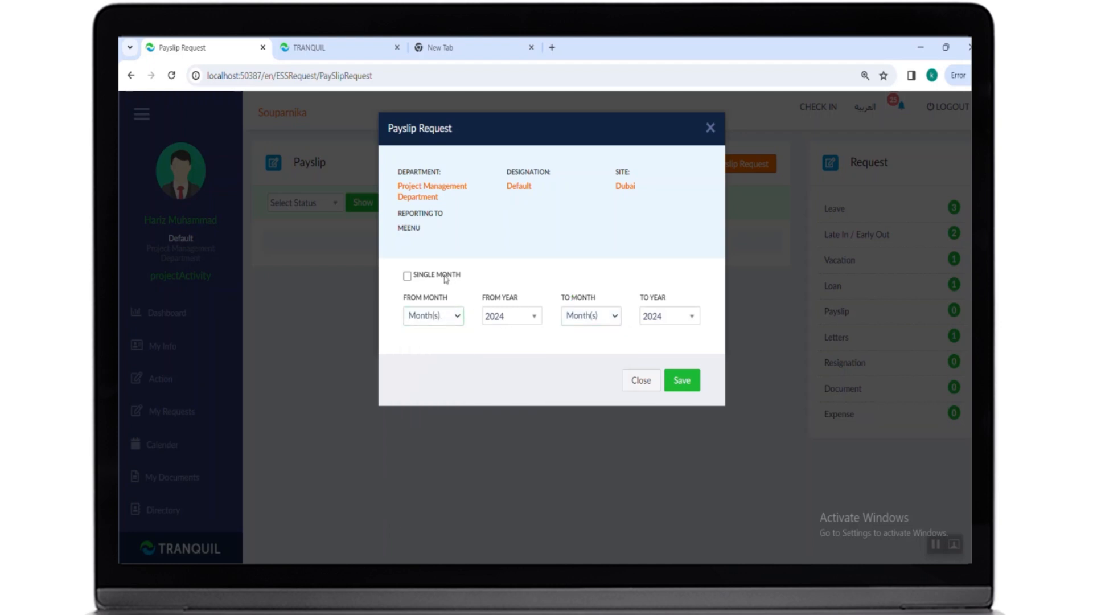
pyautogui.click(407, 276)
# - Request a single-month payslip for January 2024 and save it
pyautogui.click(418, 316)
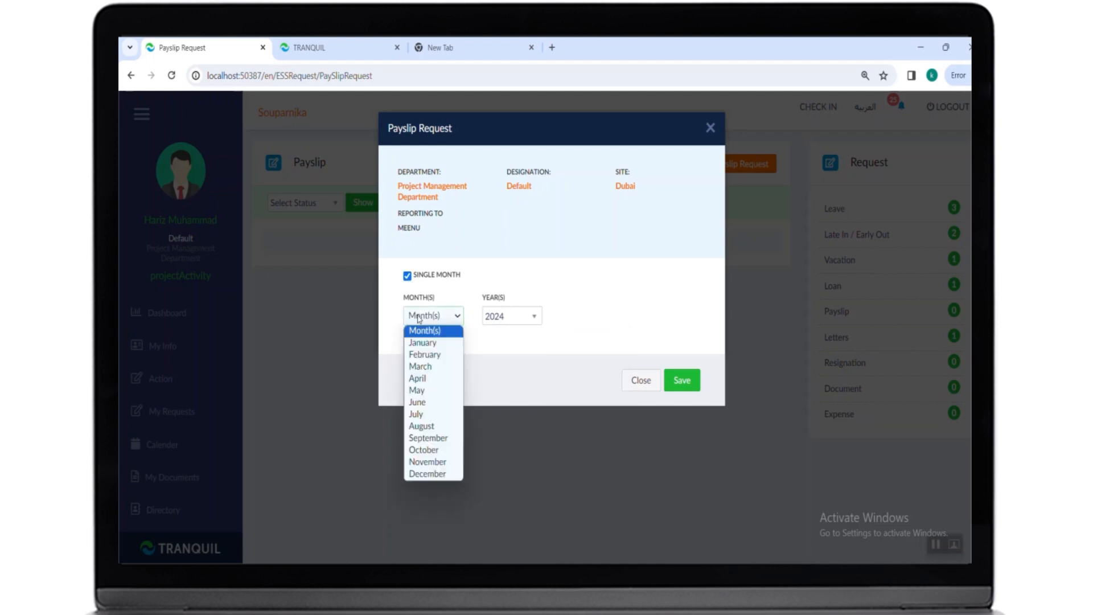
pyautogui.click(422, 342)
pyautogui.click(493, 319)
pyautogui.click(499, 318)
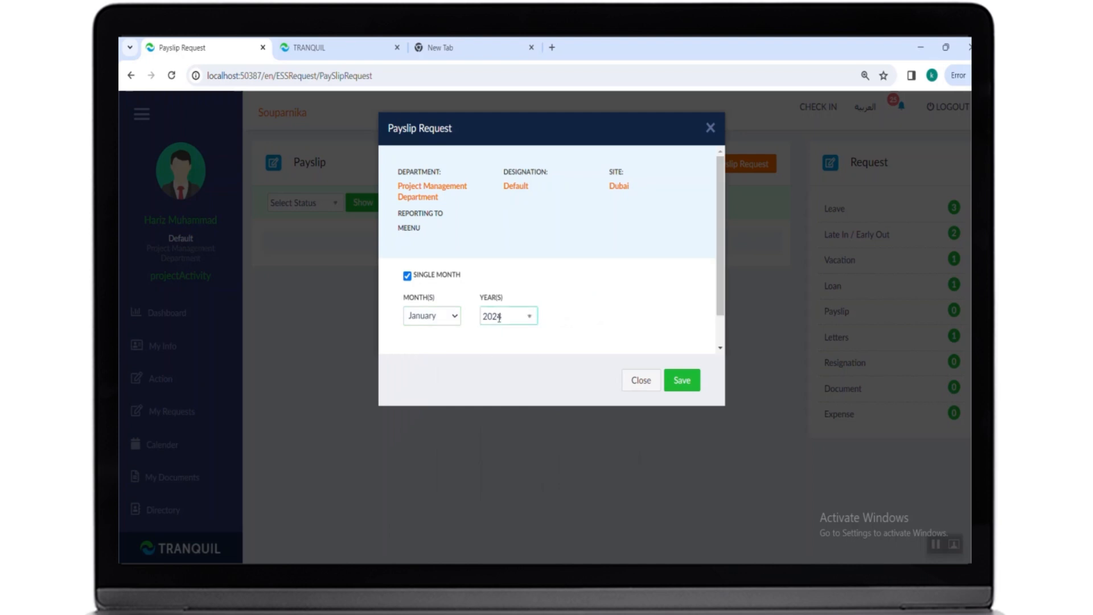
pyautogui.click(680, 381)
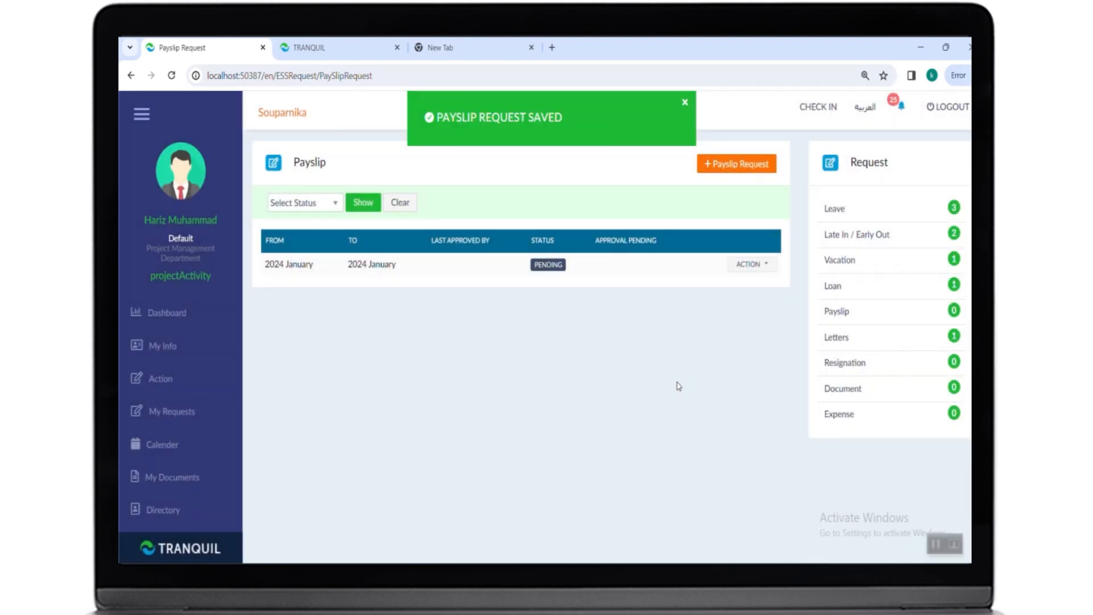
# - Start a new letter request with the letter type Salary Certificate
pyautogui.click(760, 265)
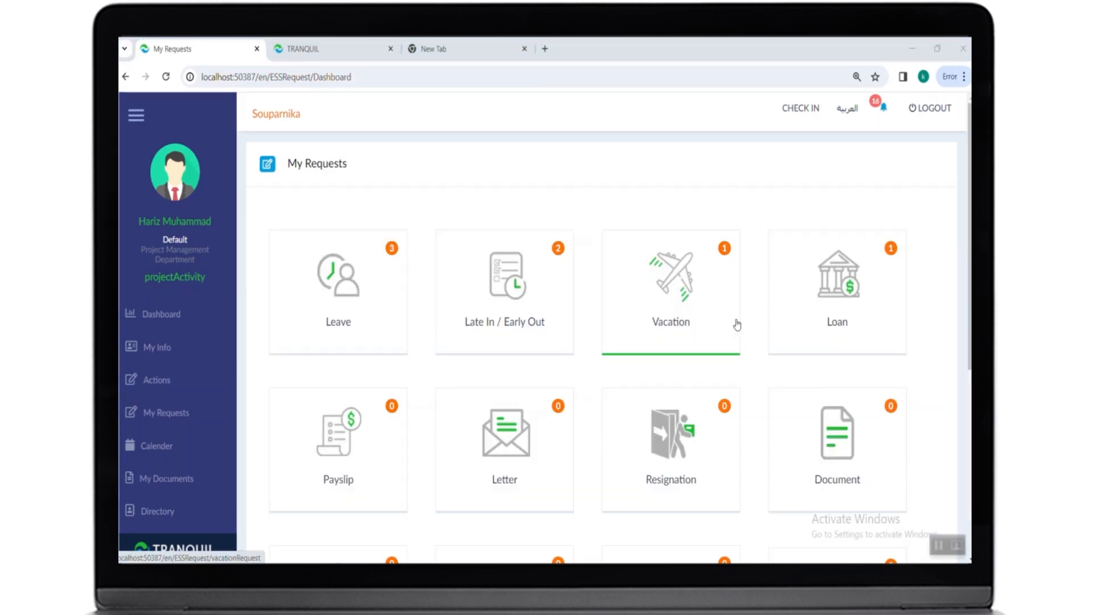
pyautogui.click(538, 453)
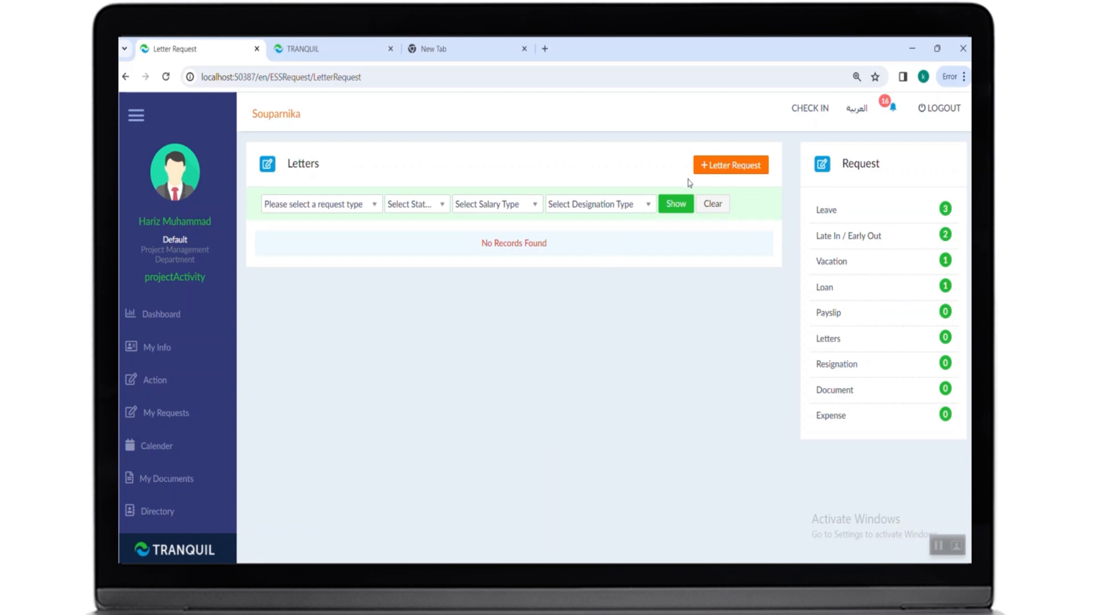
pyautogui.click(732, 166)
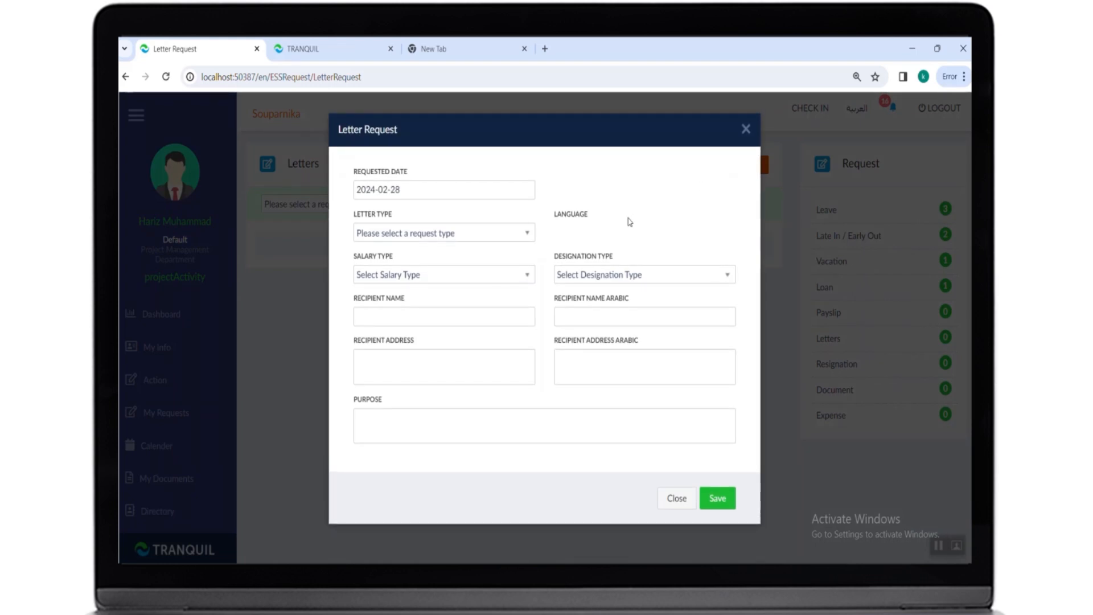
pyautogui.click(483, 239)
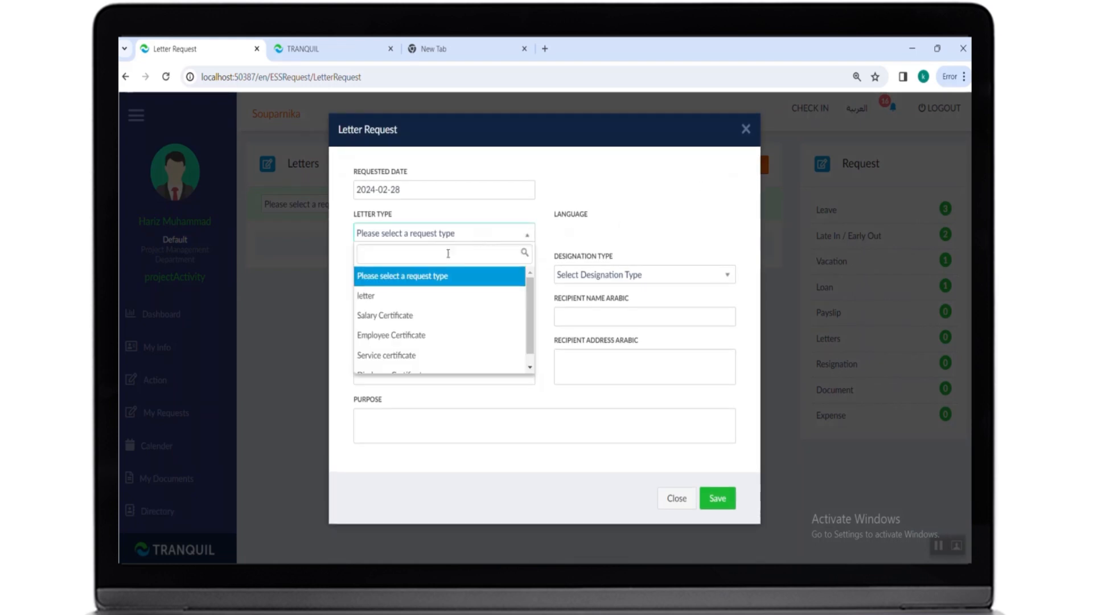
pyautogui.click(390, 315)
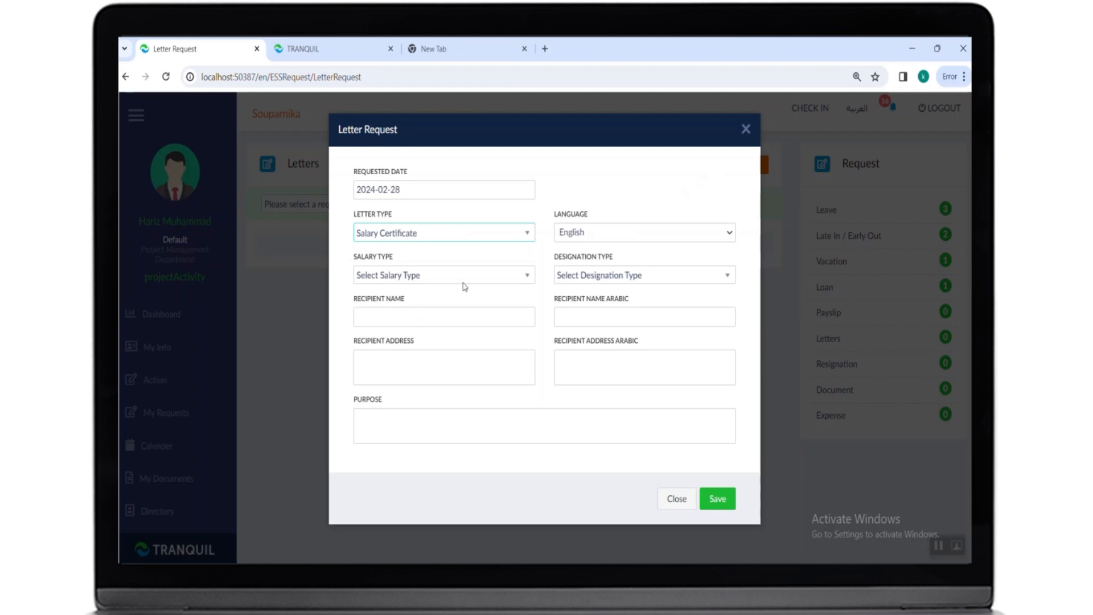
# - Set the salary type to Net Salary and the designation type to Iqama Profession
pyautogui.click(444, 282)
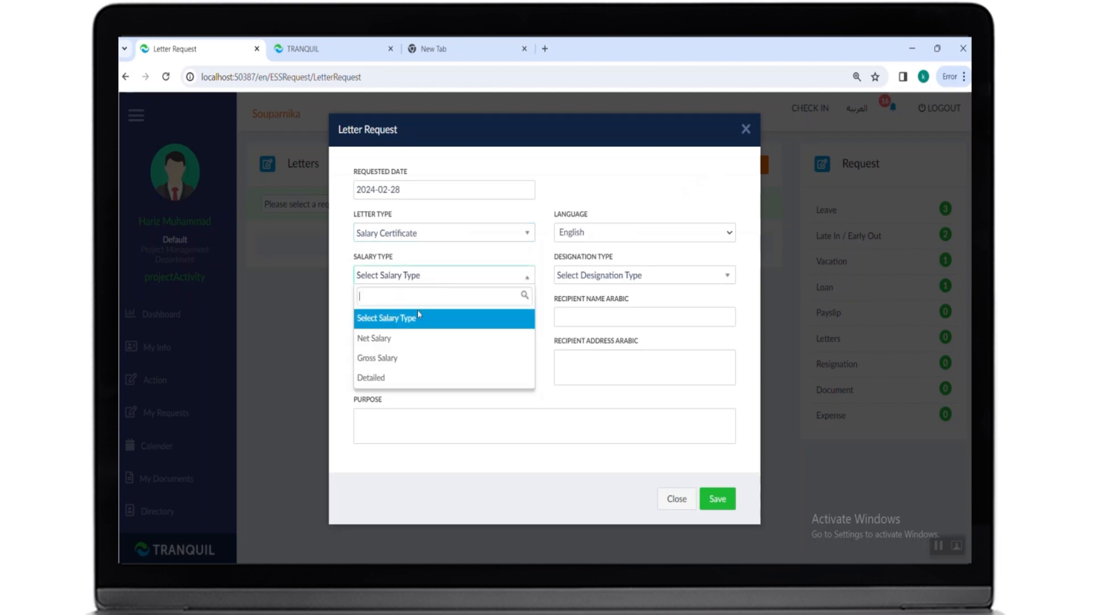
pyautogui.click(404, 338)
pyautogui.click(572, 278)
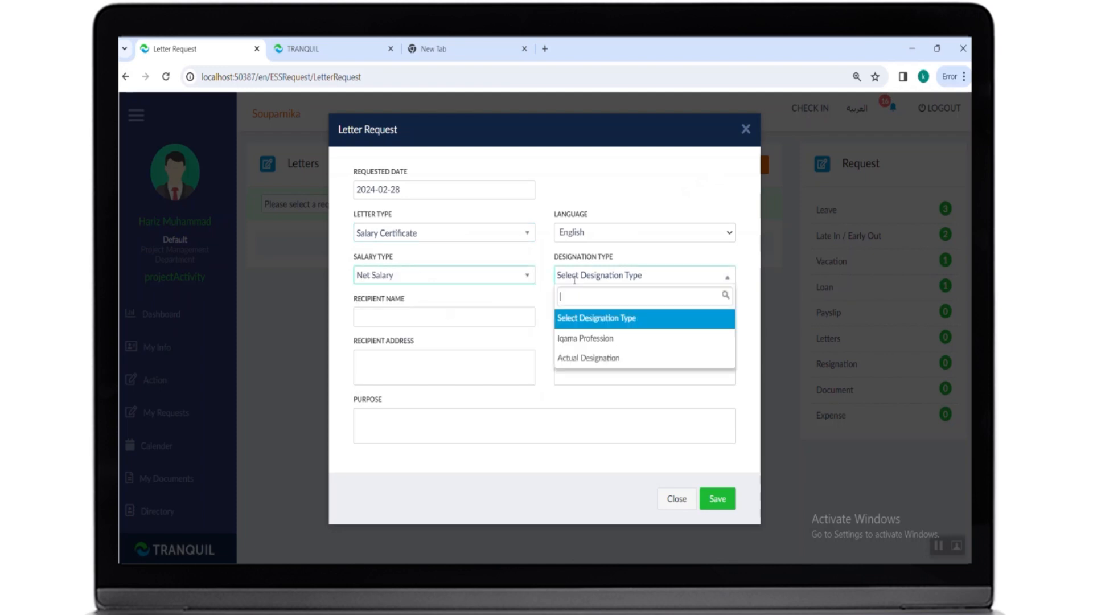
pyautogui.click(574, 337)
# - Enter recipient name "my name", recipient address "address" and purpose "gu", then save the letter request
pyautogui.click(441, 314)
pyautogui.write('my name')
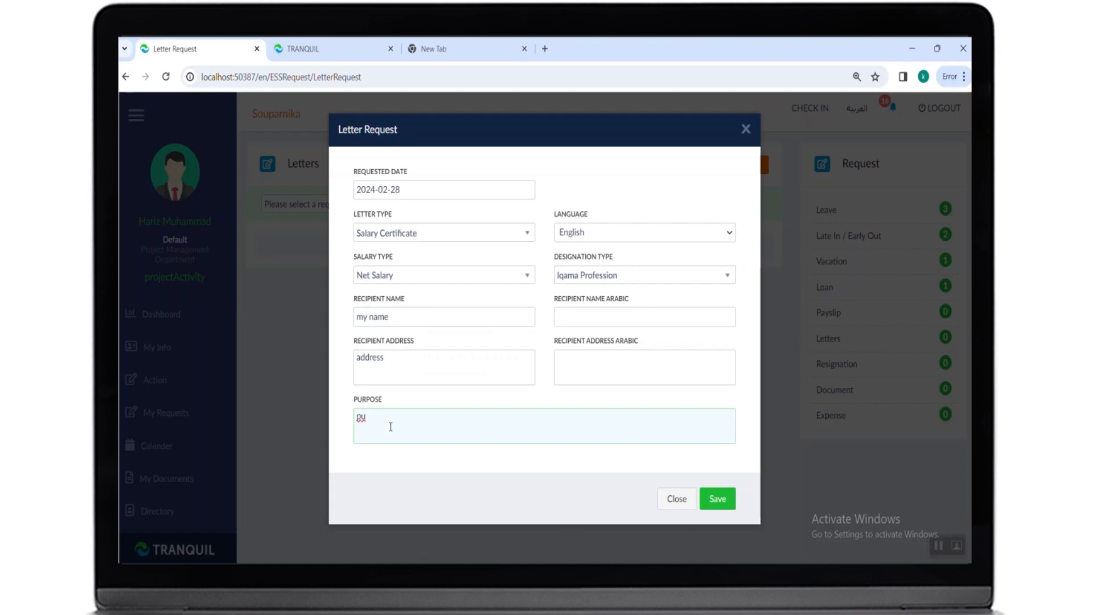
pyautogui.click(718, 499)
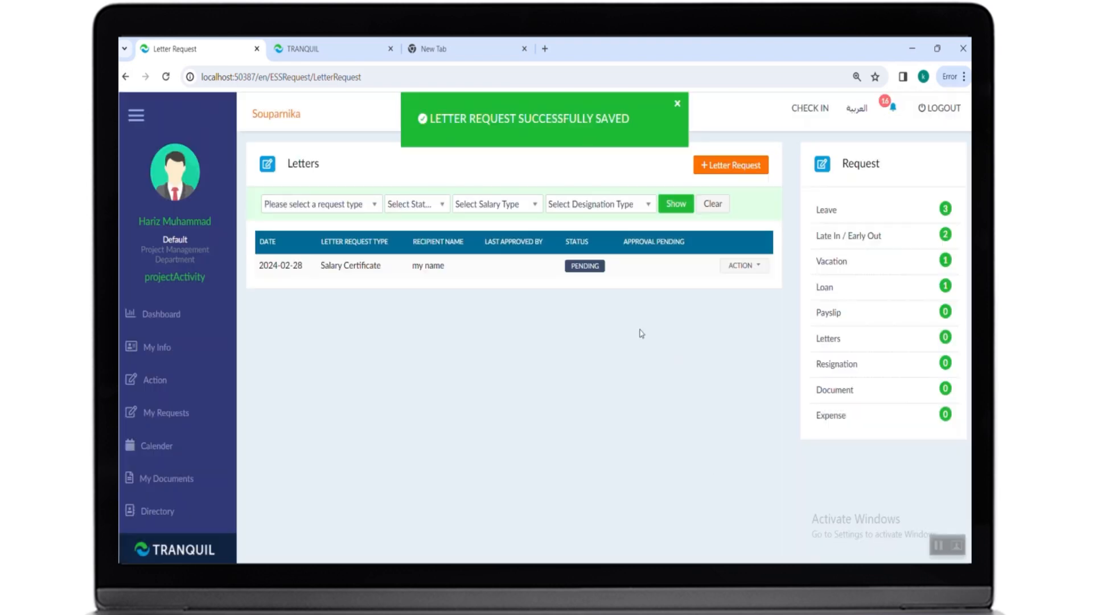
# - Open the authorization history of the saved salary certificate letter request
pyautogui.click(744, 268)
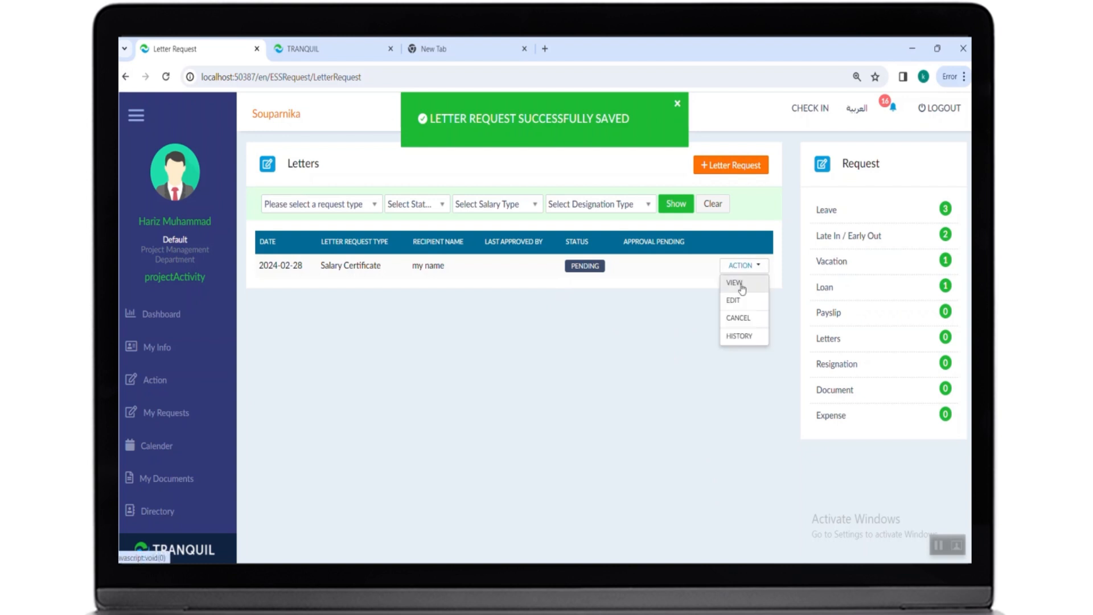
pyautogui.click(742, 337)
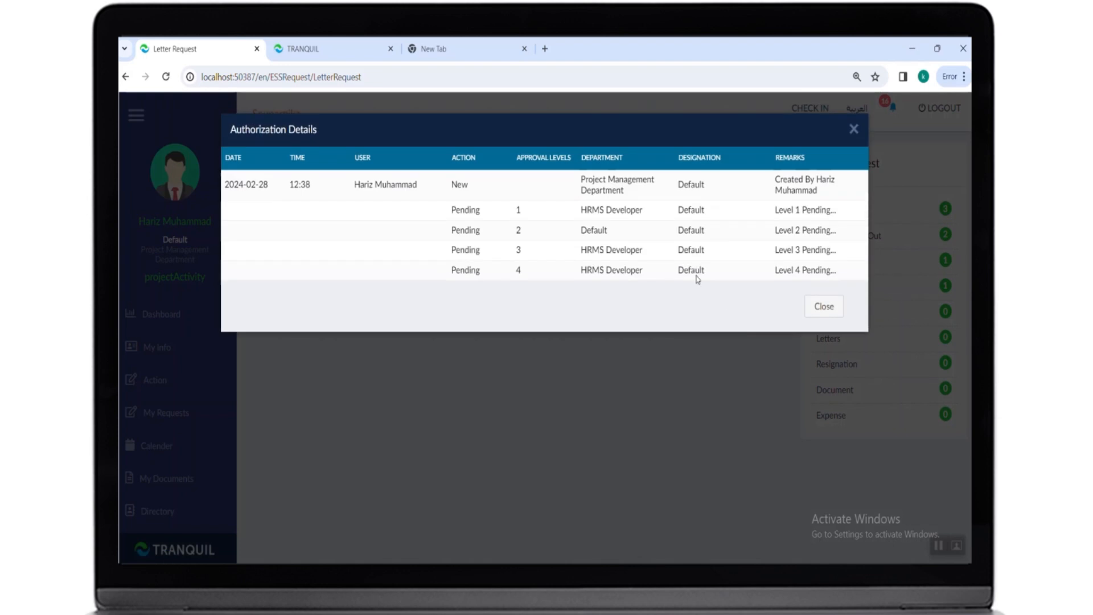
# - Submit a new resignation request with the reason "test" and open the saved request's action menu
pyautogui.click(823, 312)
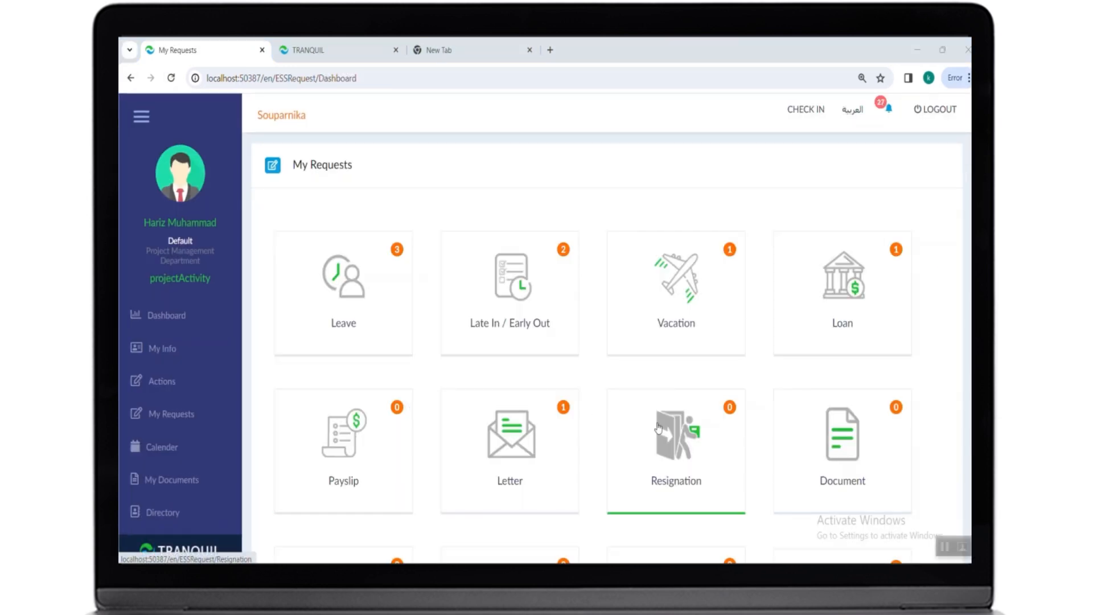
pyautogui.click(666, 437)
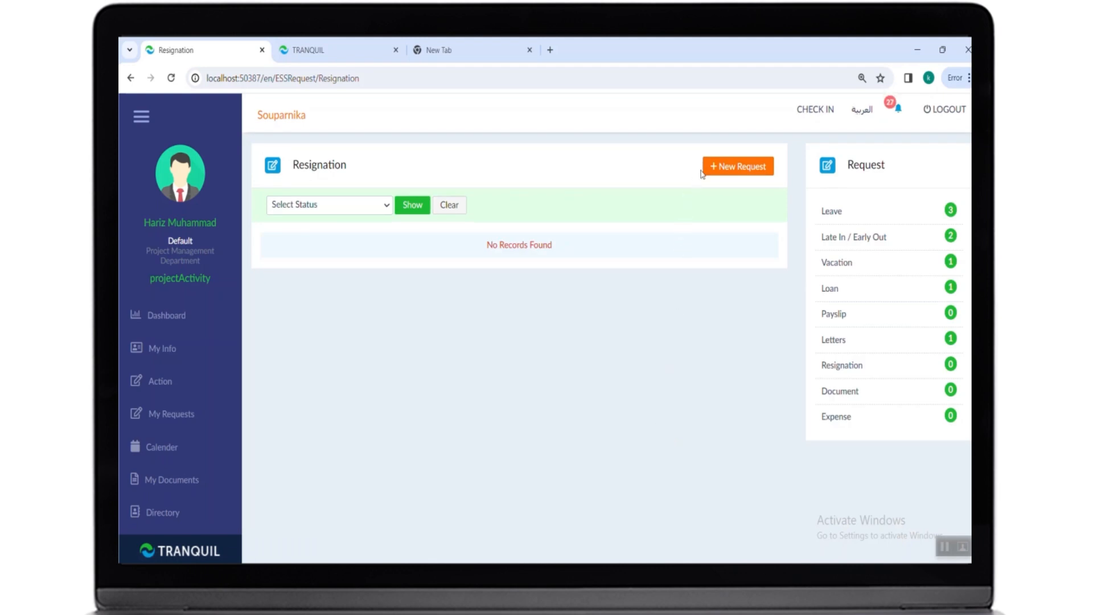
pyautogui.click(738, 171)
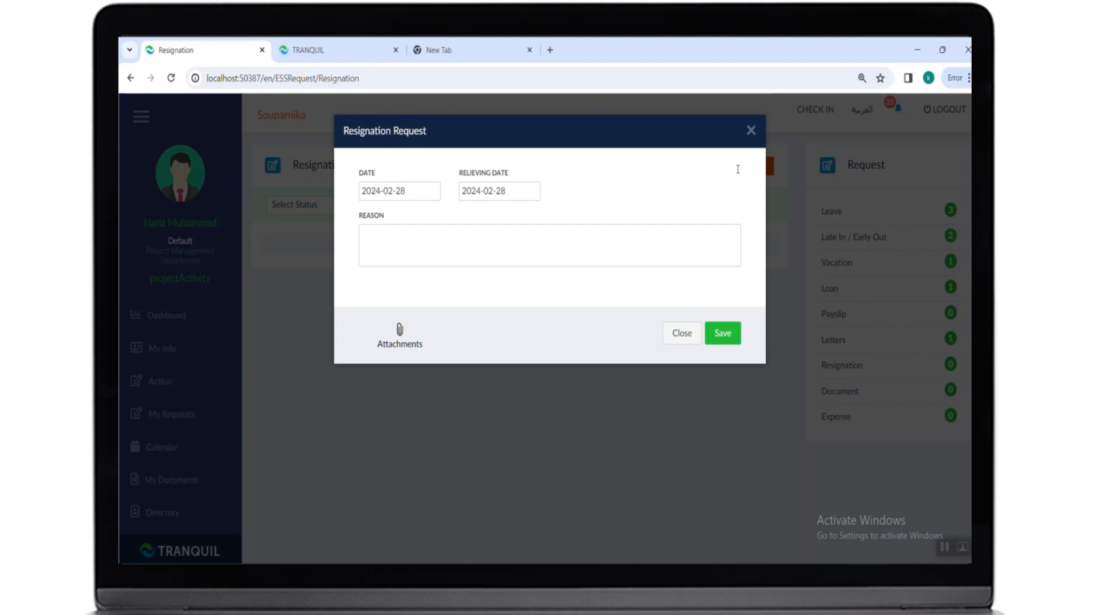
pyautogui.tripleClick(477, 177)
pyautogui.click(464, 250)
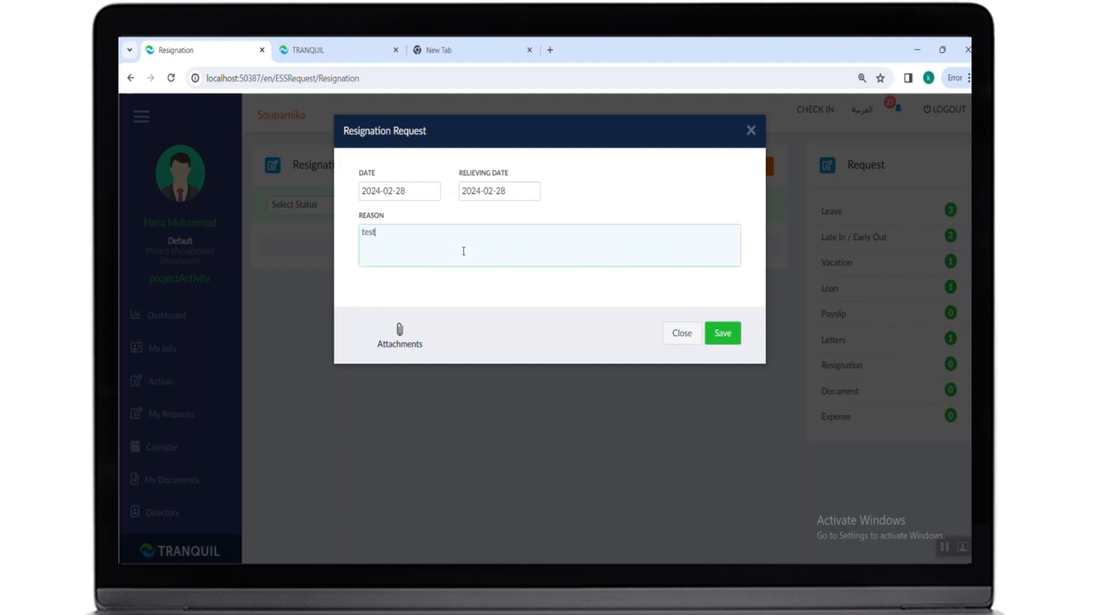
pyautogui.click(731, 336)
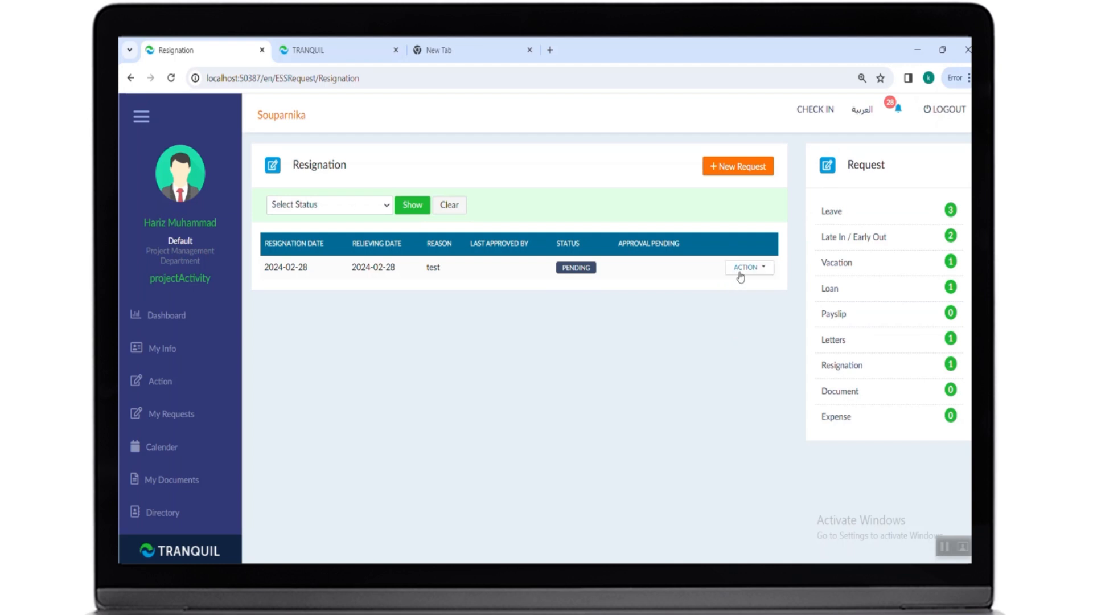
pyautogui.click(740, 273)
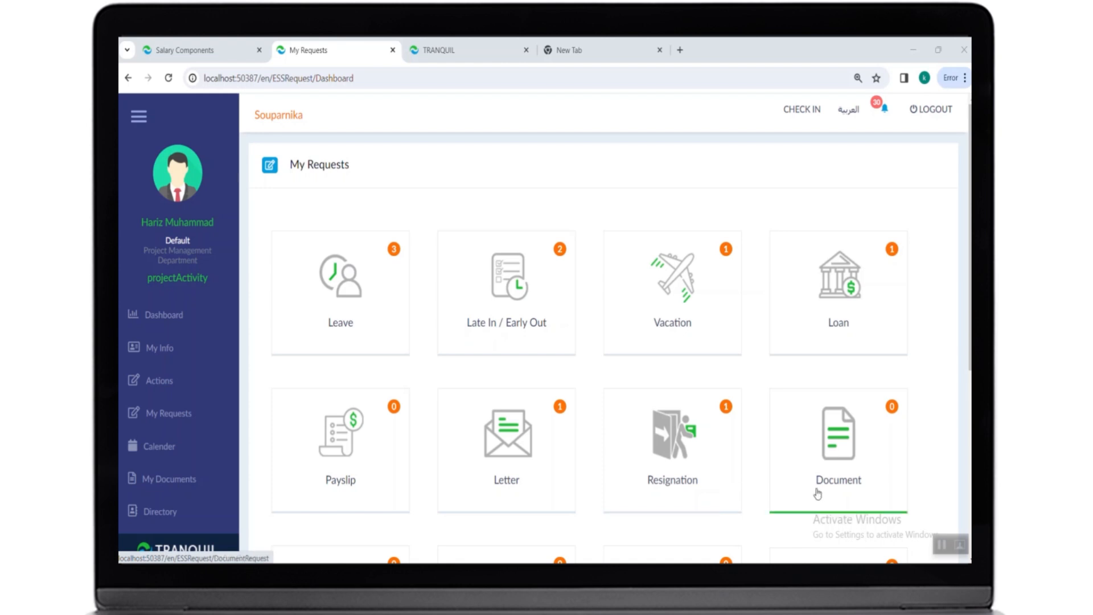
# - Start a new document request of type License named "license", dated 2024-02-01 with expiry date 2024-02-29
pyautogui.click(817, 493)
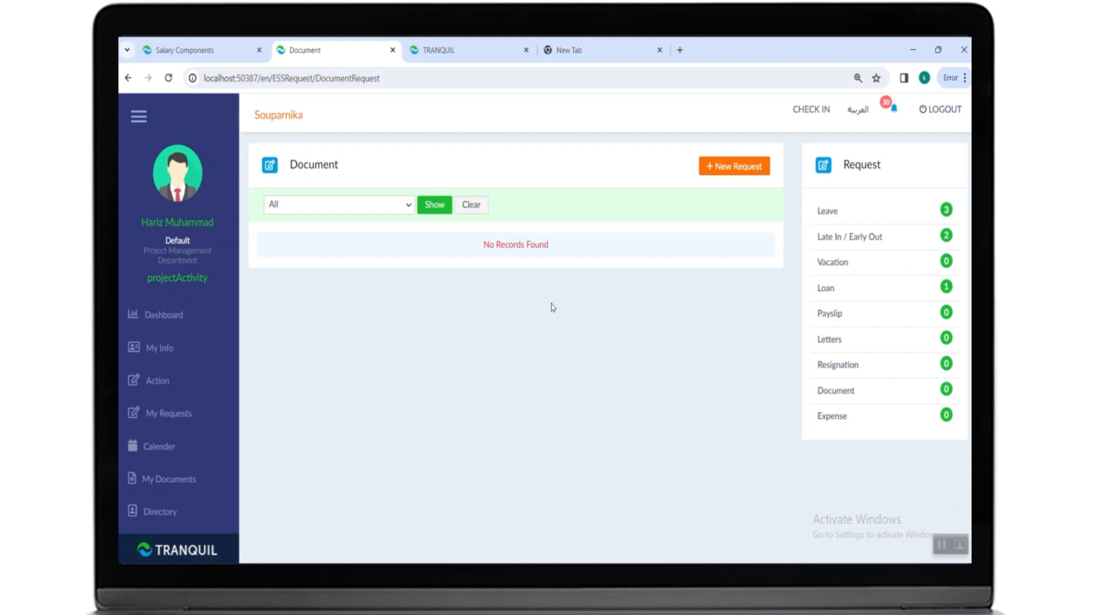
pyautogui.click(722, 173)
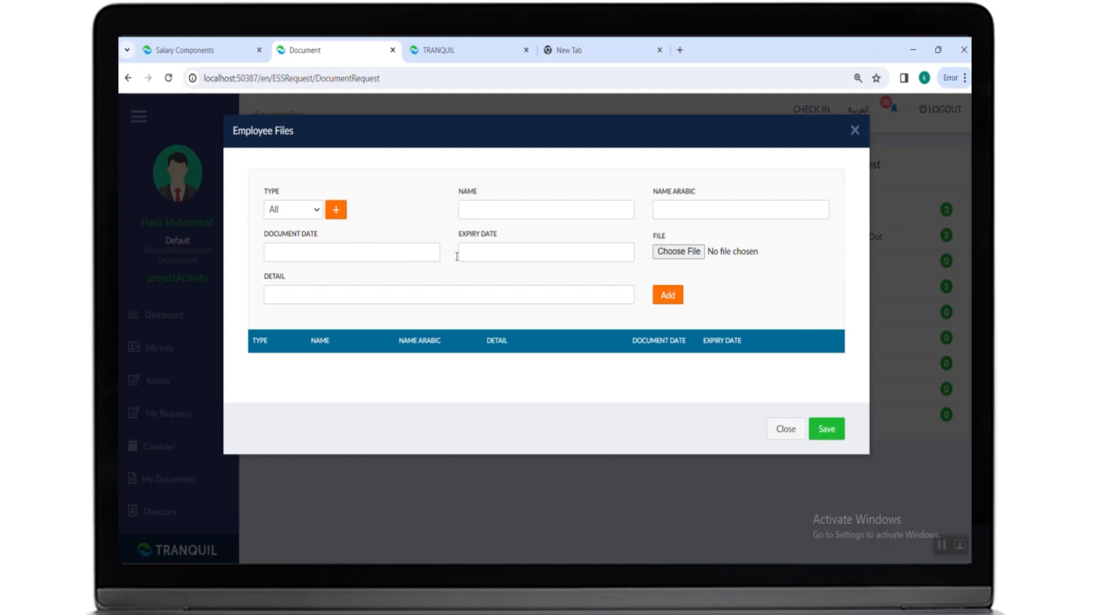
pyautogui.click(308, 218)
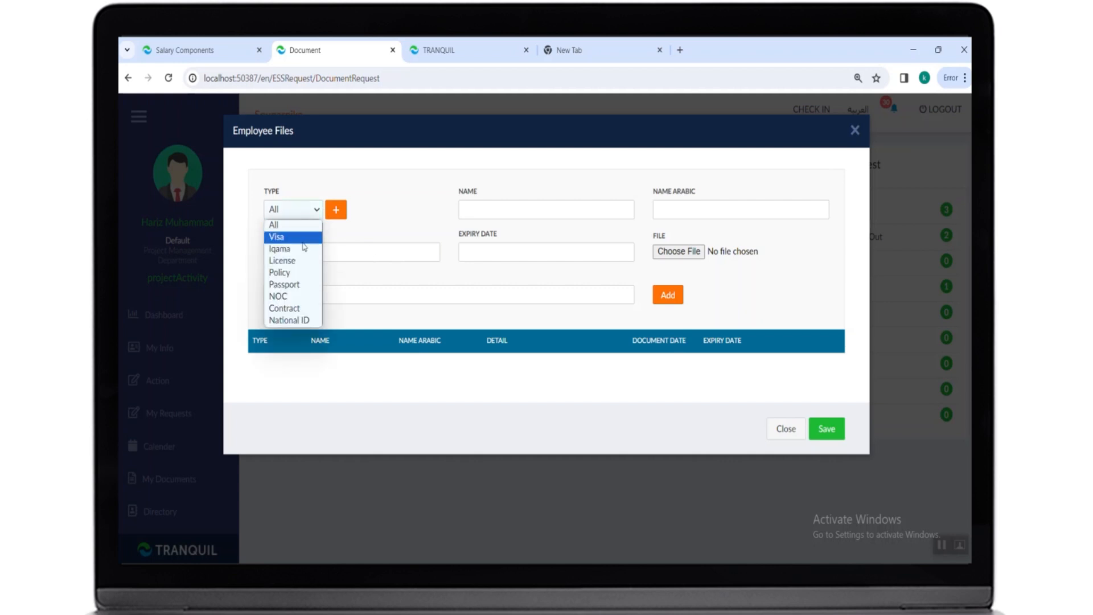
pyautogui.click(299, 260)
pyautogui.click(501, 210)
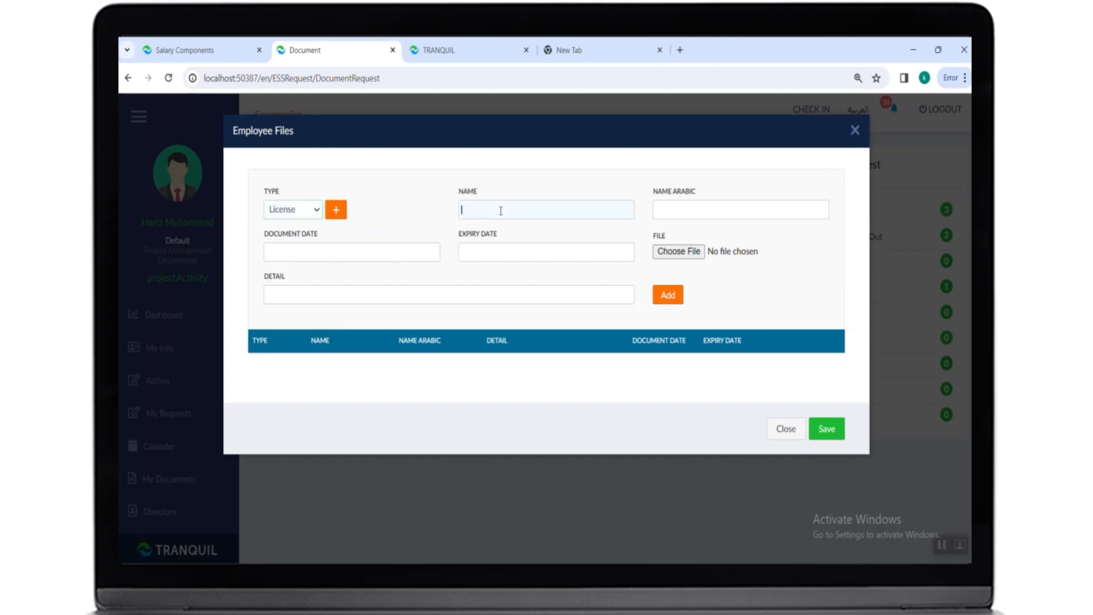
pyautogui.click(360, 252)
pyautogui.click(365, 319)
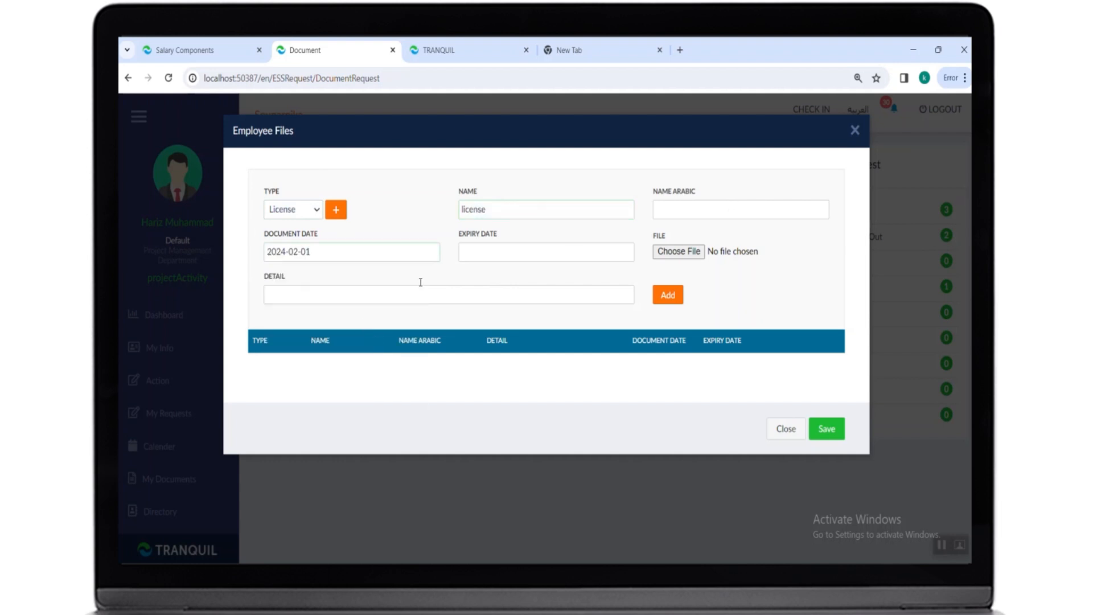
pyautogui.click(483, 254)
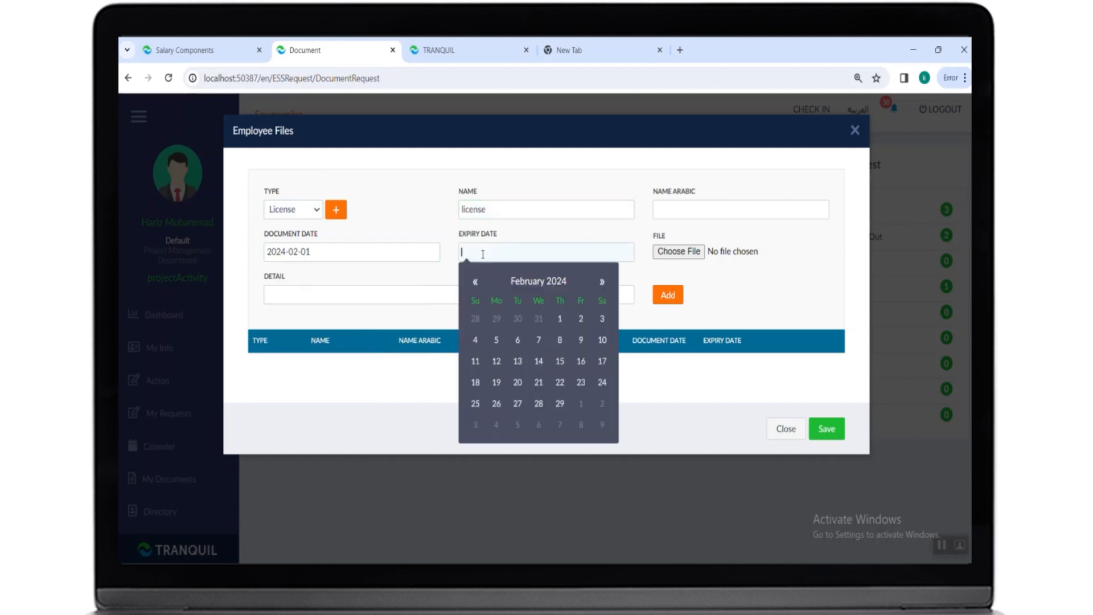
pyautogui.click(558, 401)
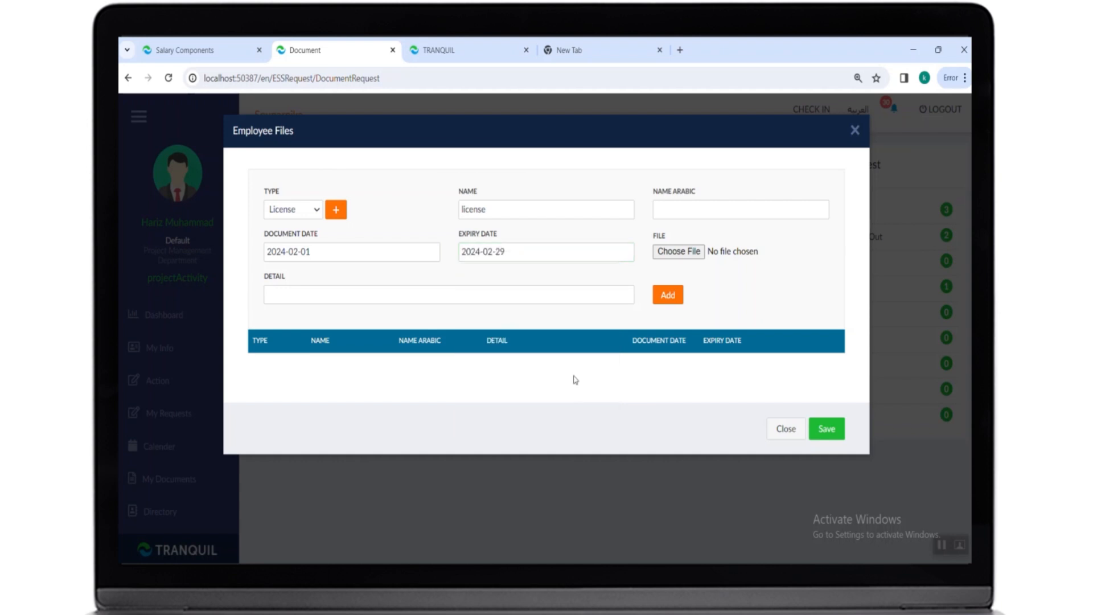
# - Attach the file license.jpeg, add the document row, save the request and open its action menu
pyautogui.click(667, 254)
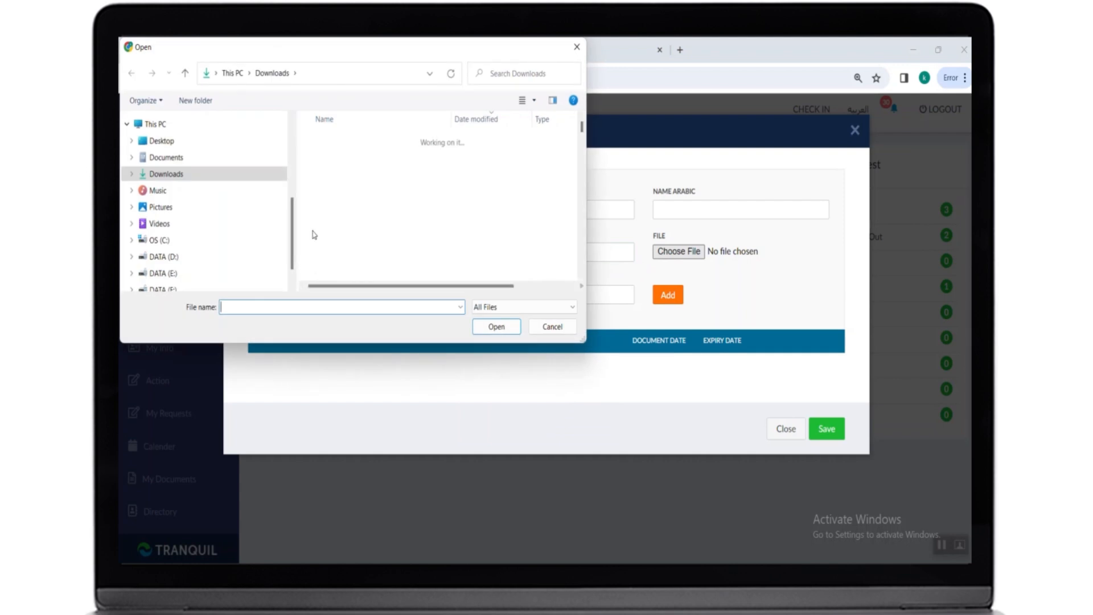
pyautogui.click(350, 177)
pyautogui.click(489, 327)
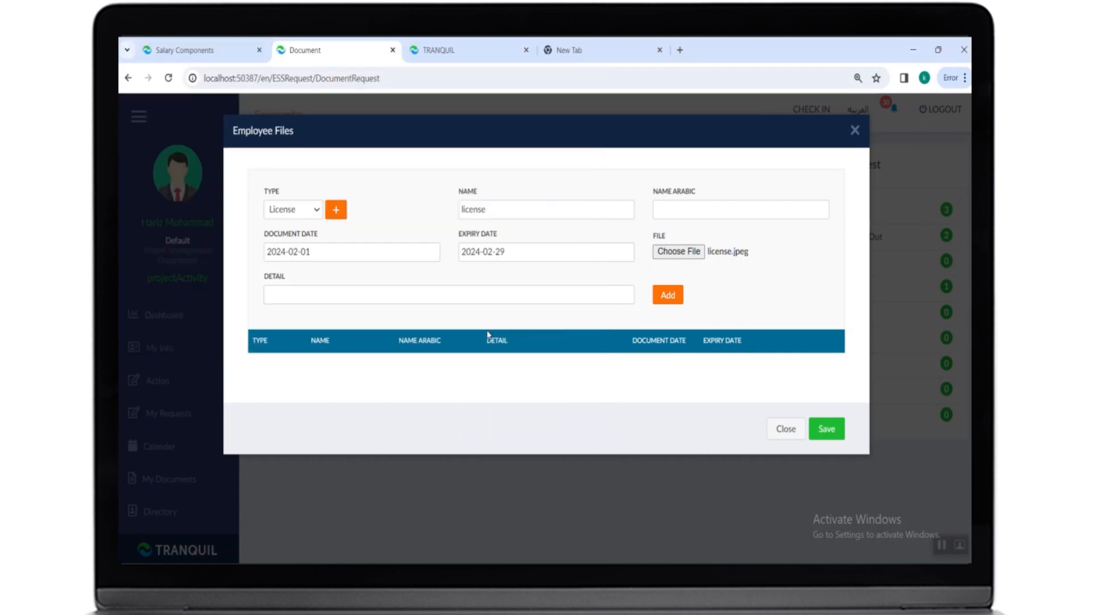
pyautogui.click(670, 306)
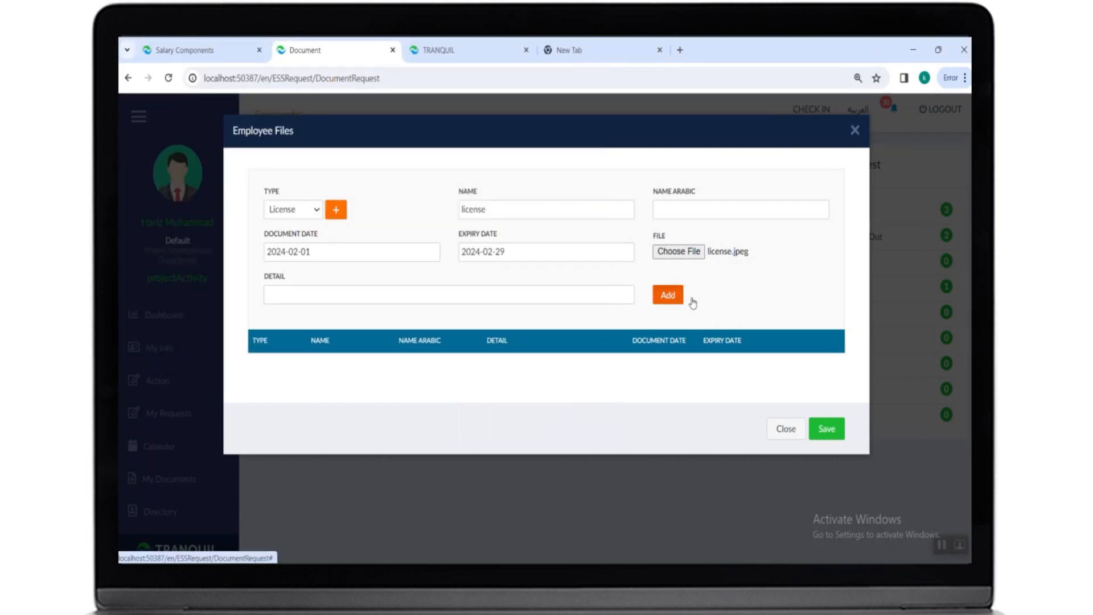
pyautogui.click(826, 453)
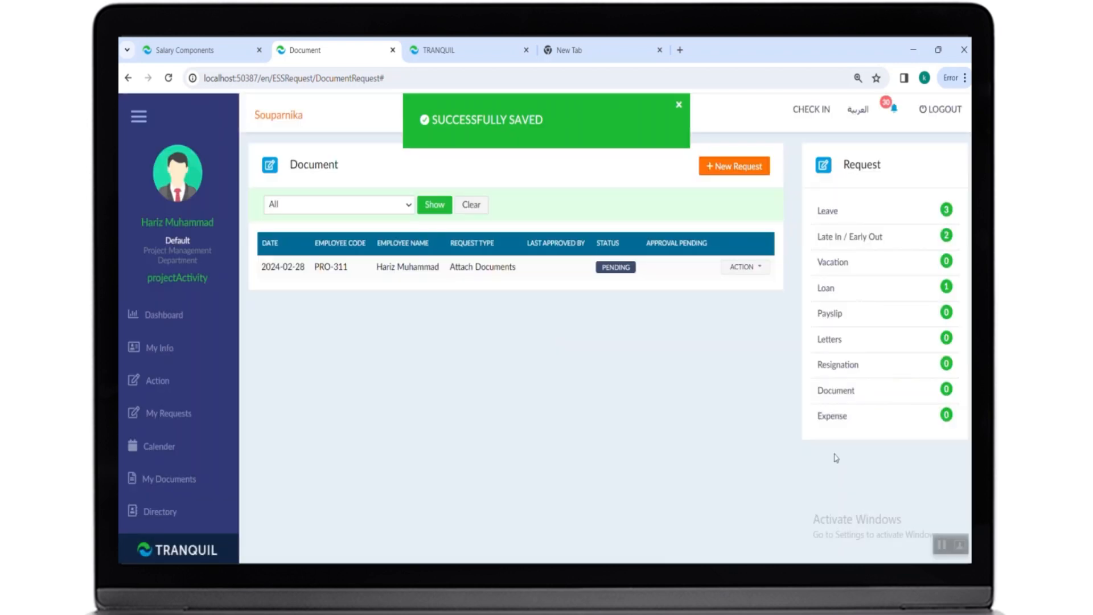
pyautogui.click(741, 271)
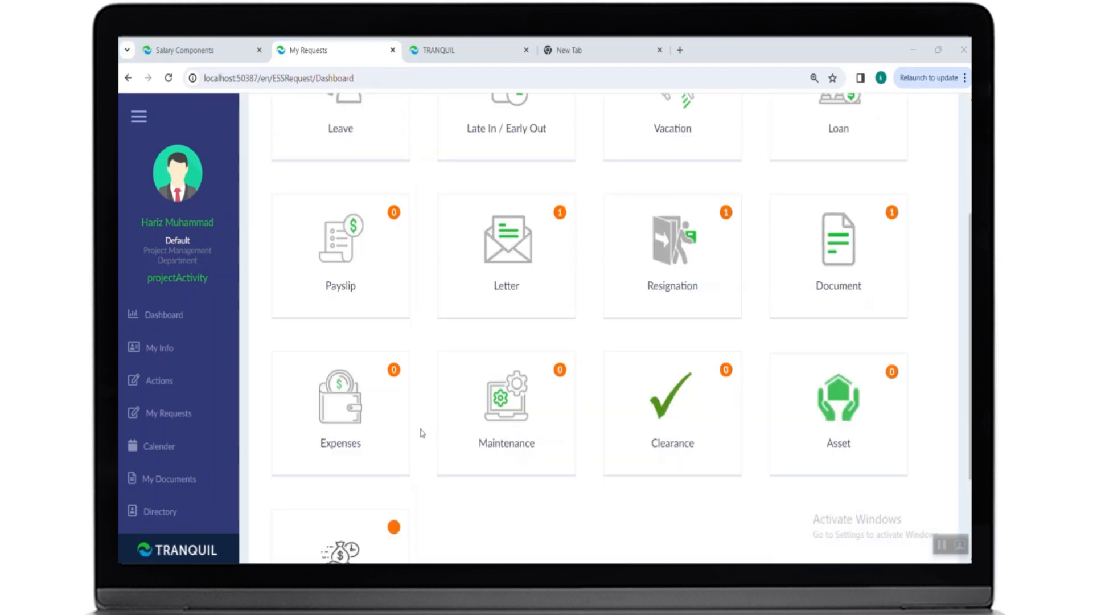
# - Start a new expense request and add a row dated 2024-02-01 with the category expense
pyautogui.click(366, 464)
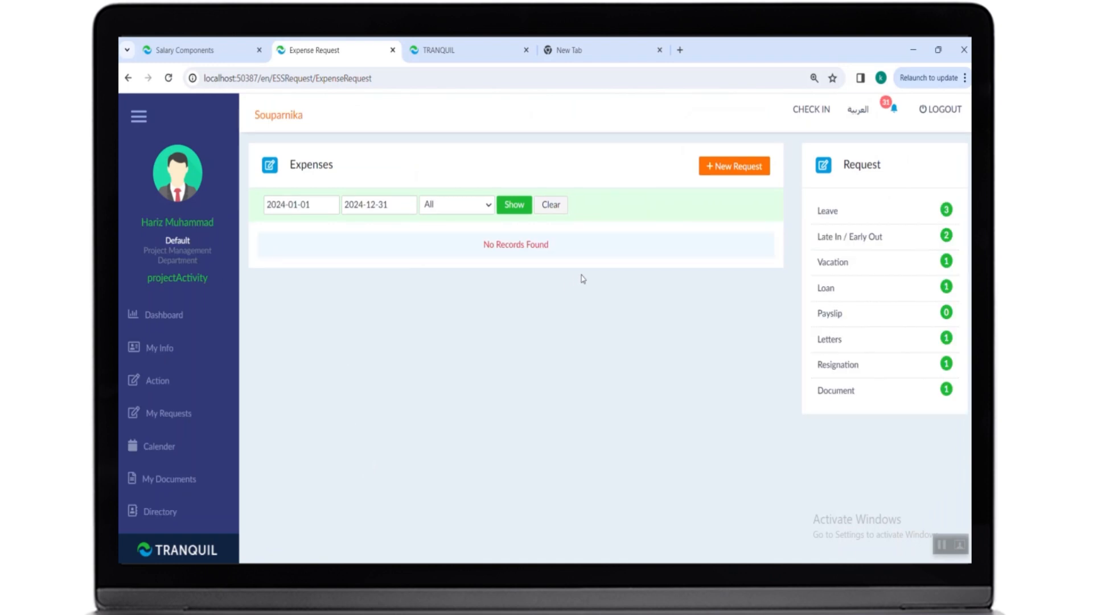
pyautogui.click(720, 168)
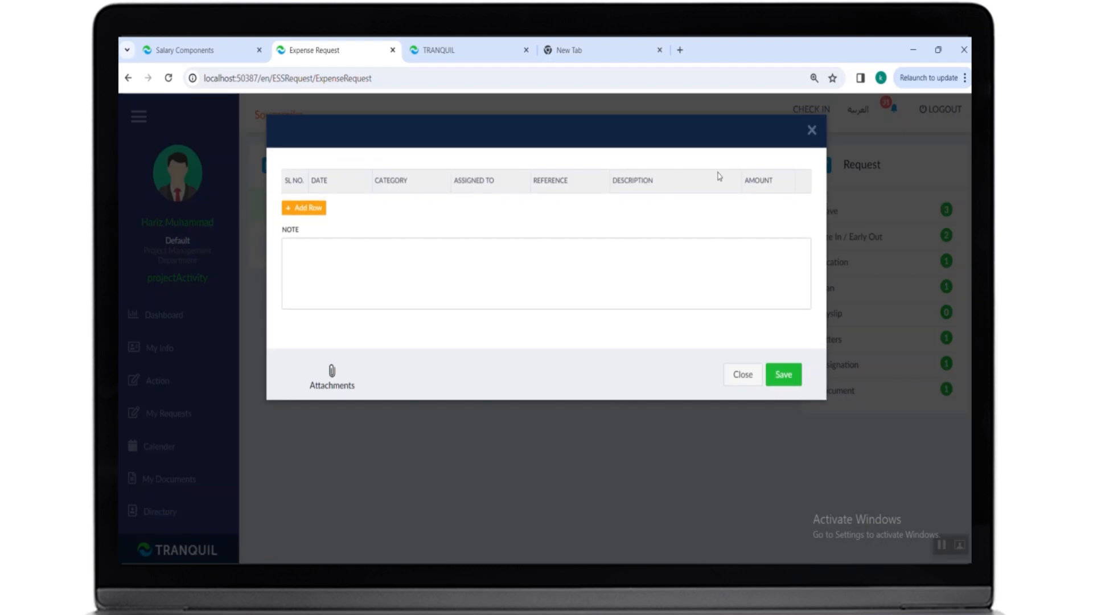
pyautogui.click(315, 208)
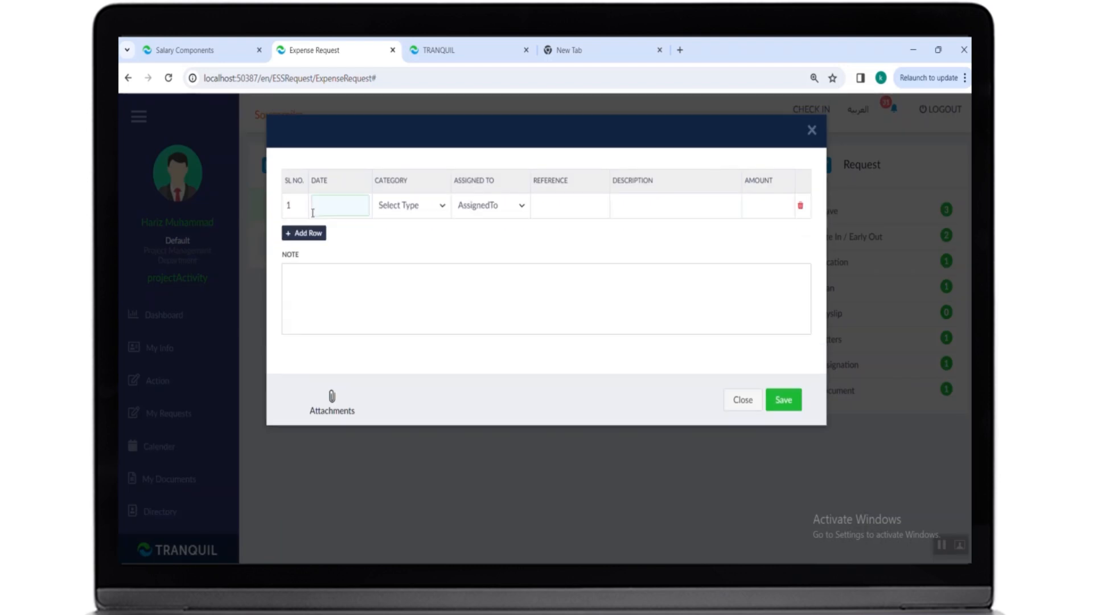
pyautogui.click(341, 206)
pyautogui.click(412, 275)
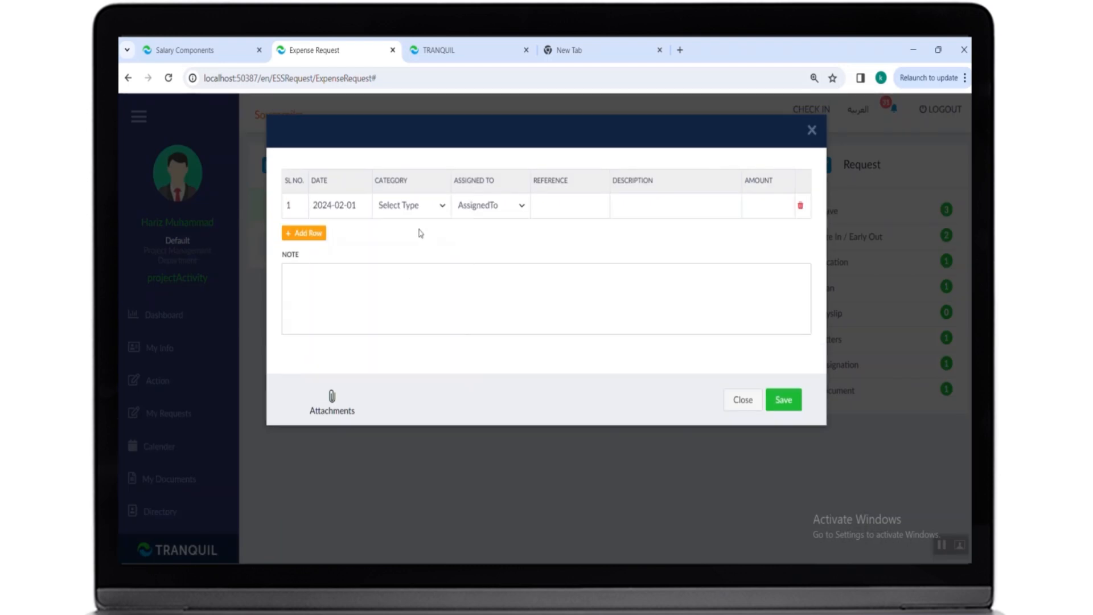
pyautogui.click(415, 212)
pyautogui.click(410, 234)
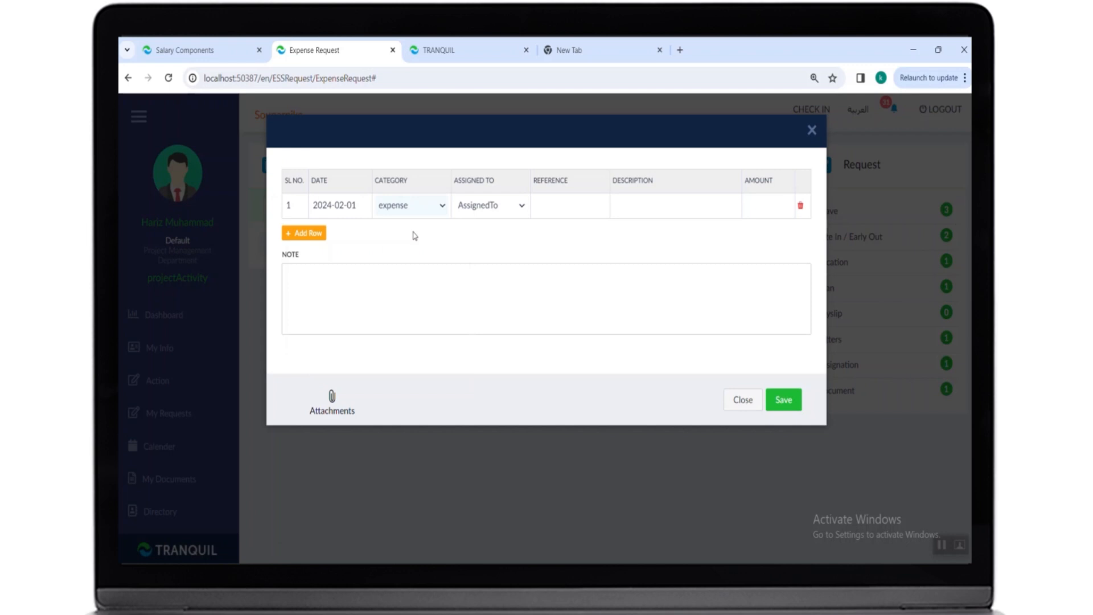
# - Assign the expense row to Project, enter an amount of 1200, and save the expense request
pyautogui.click(495, 209)
pyautogui.click(477, 269)
pyautogui.click(557, 208)
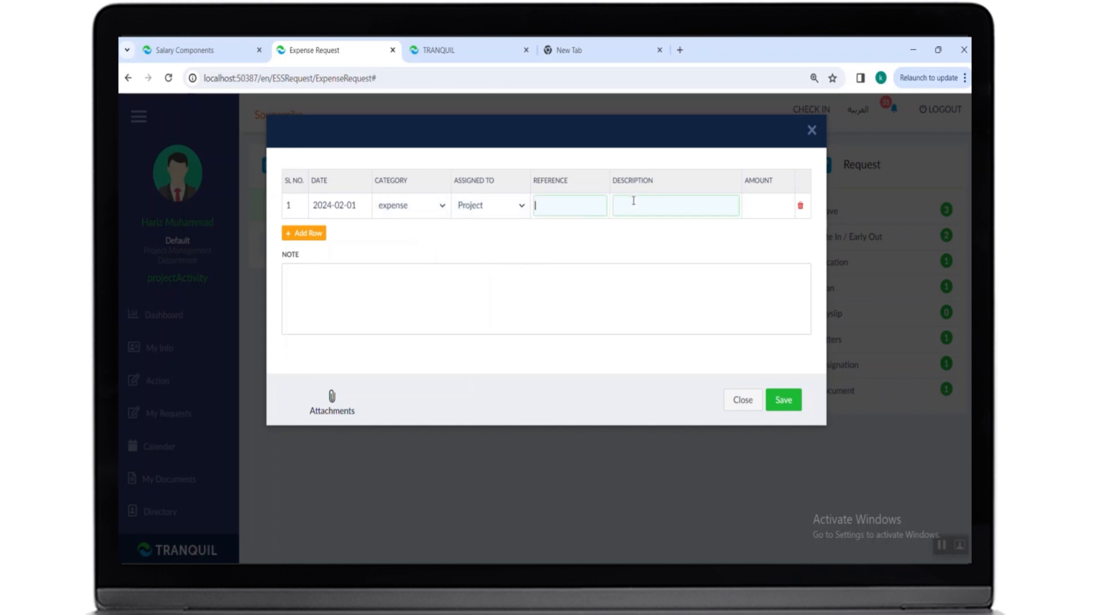
pyautogui.click(750, 203)
pyautogui.write('1200')
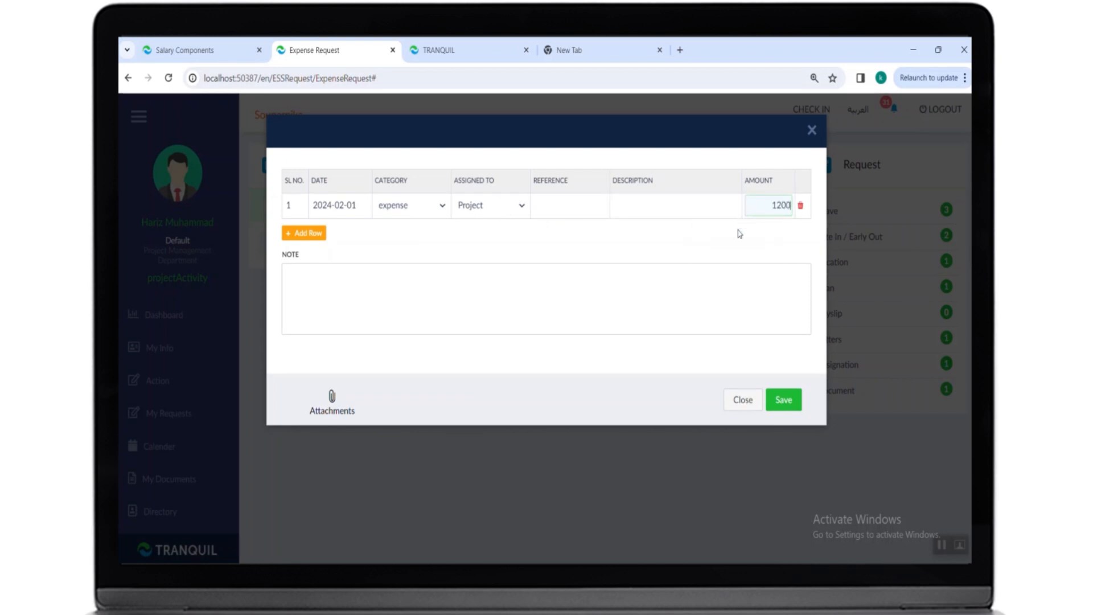
pyautogui.click(734, 239)
pyautogui.click(790, 405)
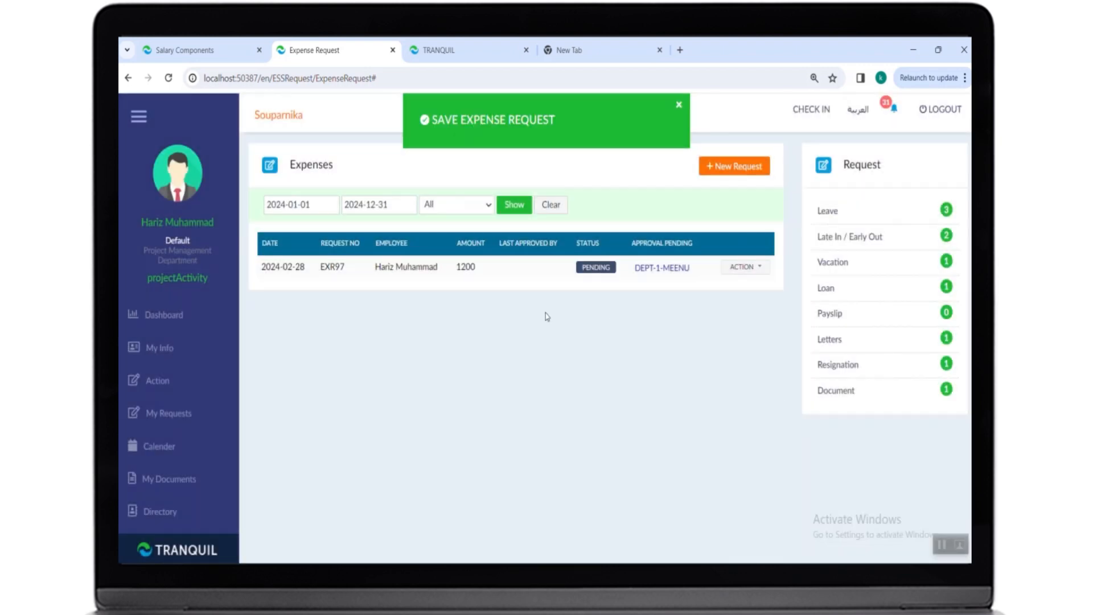
pyautogui.click(731, 268)
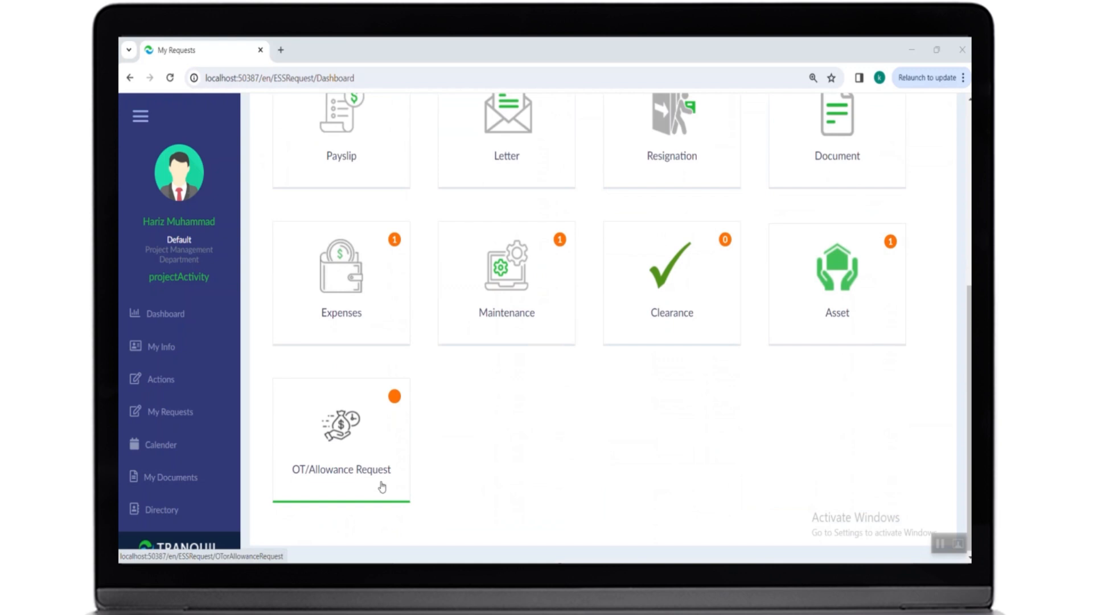
# - Start a new OT request for February 2024 and show its daily overtime entries
pyautogui.click(381, 486)
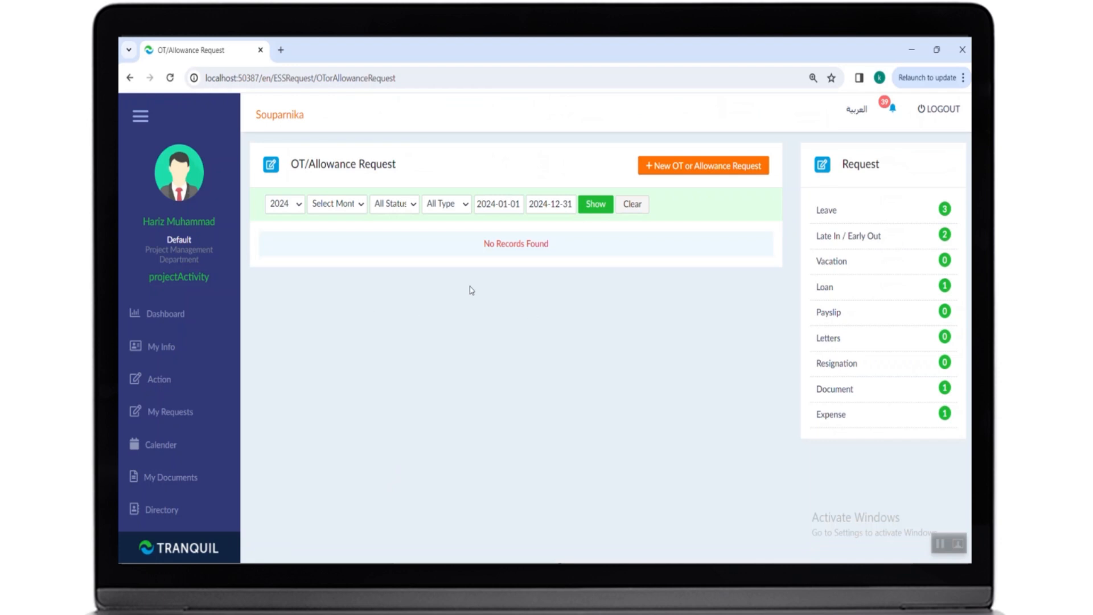
pyautogui.click(654, 165)
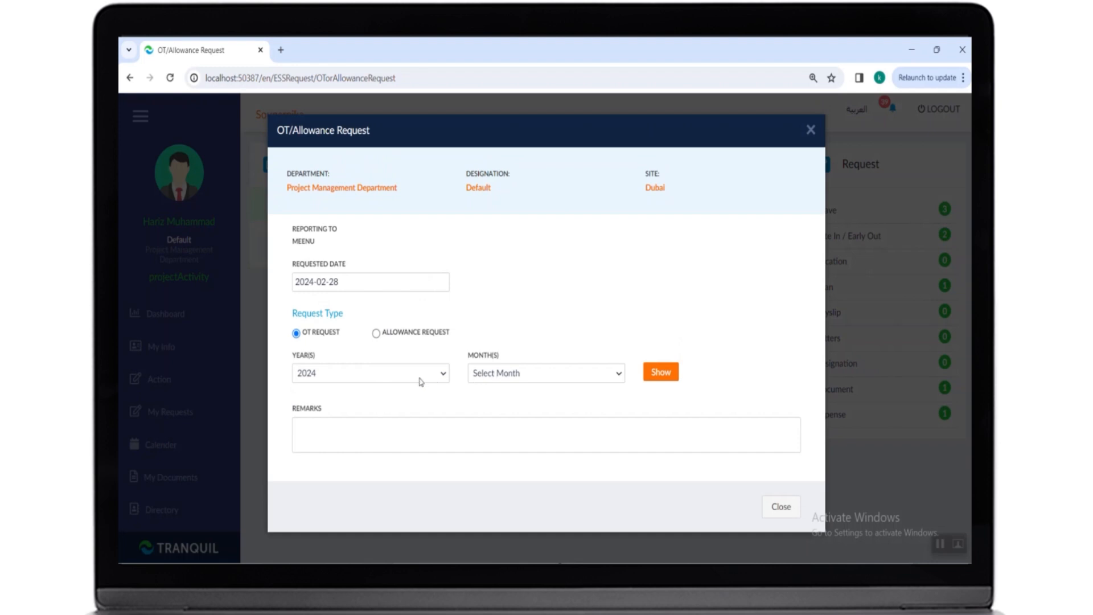
pyautogui.click(494, 380)
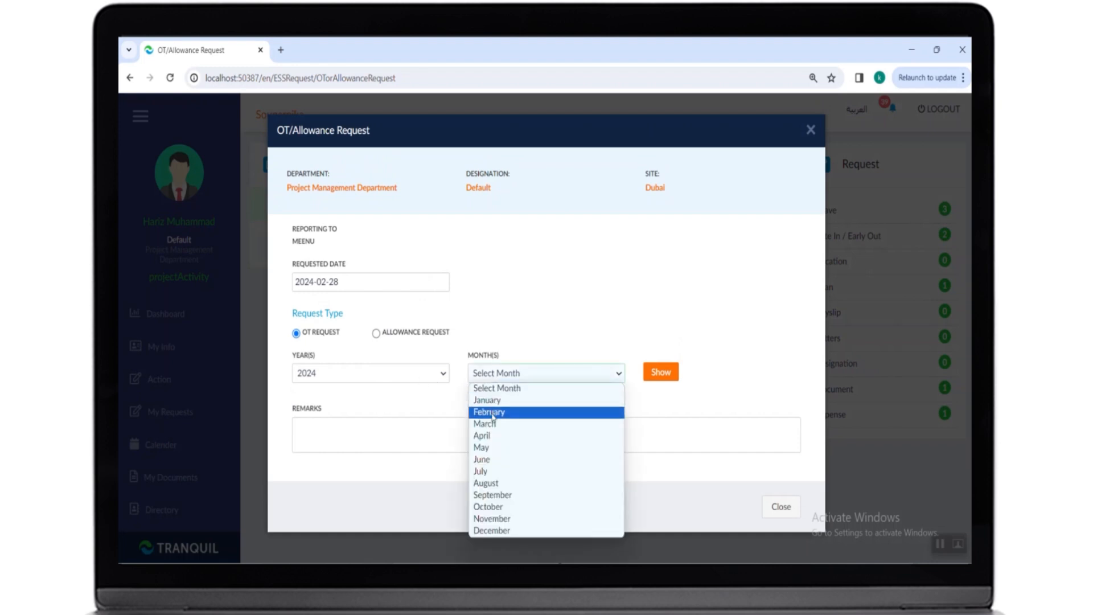
pyautogui.click(492, 417)
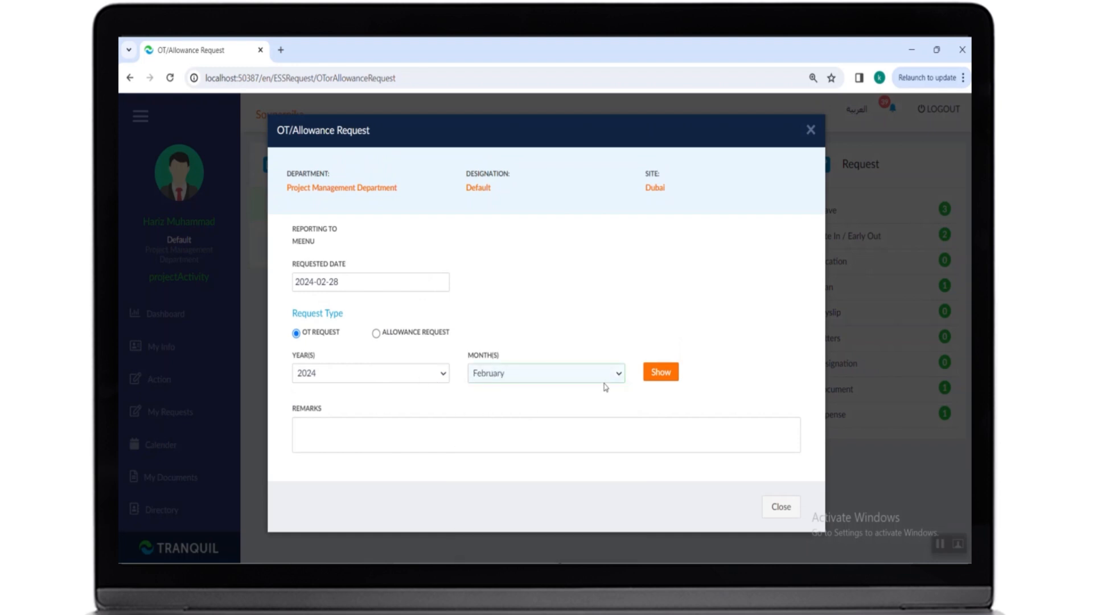
pyautogui.click(658, 377)
pyautogui.scroll(-4, 653, 382)
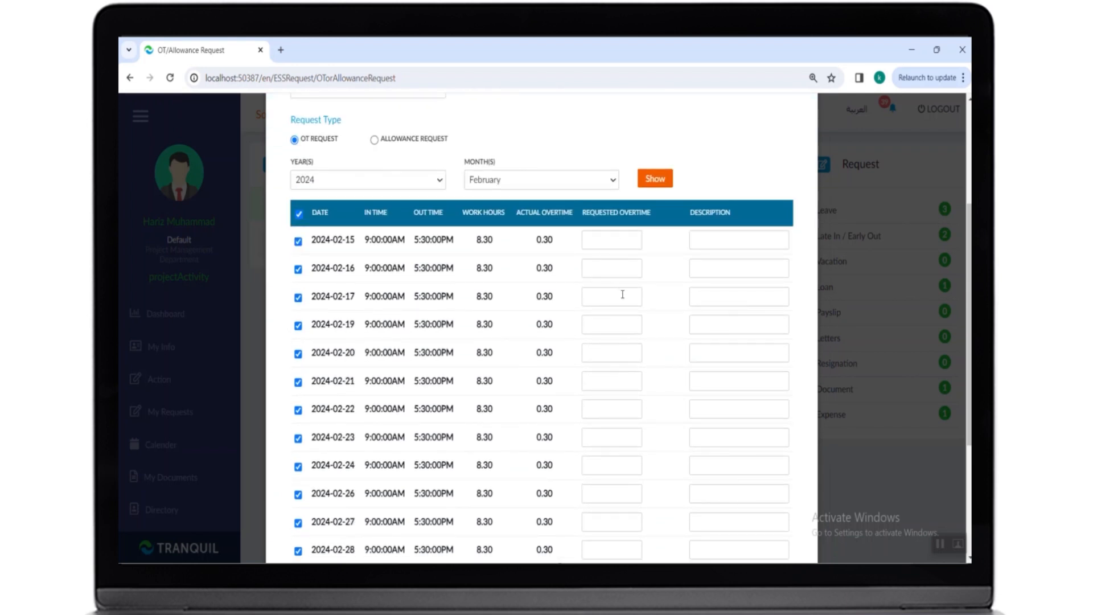
pyautogui.scroll(-4, 625, 356)
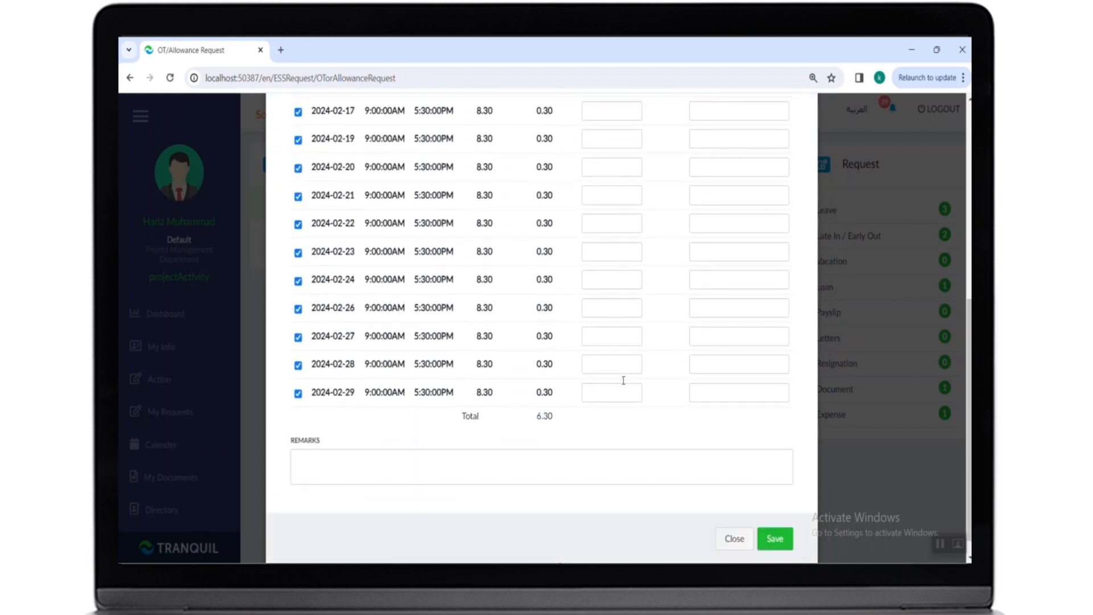
pyautogui.scroll(8, 623, 380)
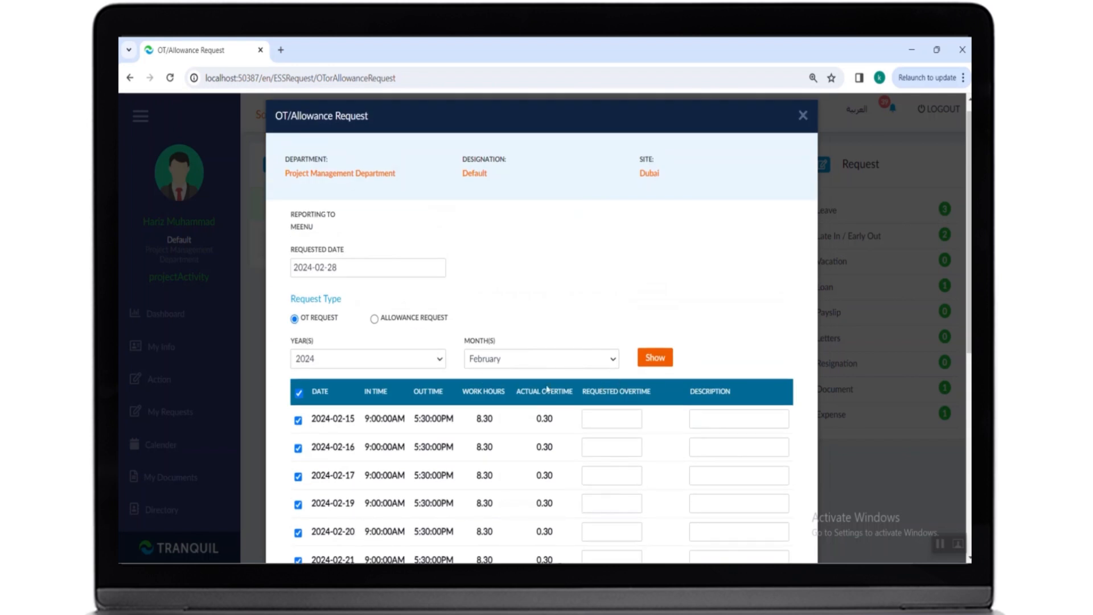
# - Switch to an allowance request for February and fill the Earnings row for Basic Salary with a requested amount of 100
pyautogui.click(375, 320)
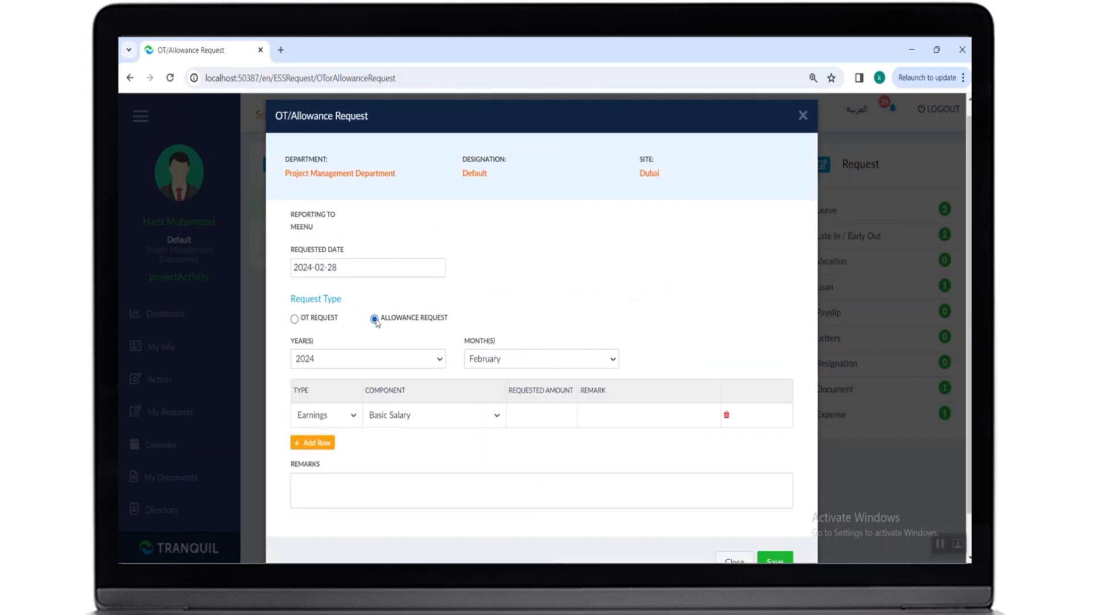
pyautogui.click(498, 362)
pyautogui.click(499, 362)
pyautogui.click(459, 425)
pyautogui.click(415, 430)
pyautogui.click(540, 415)
pyautogui.click(552, 414)
pyautogui.write('100')
pyautogui.click(501, 447)
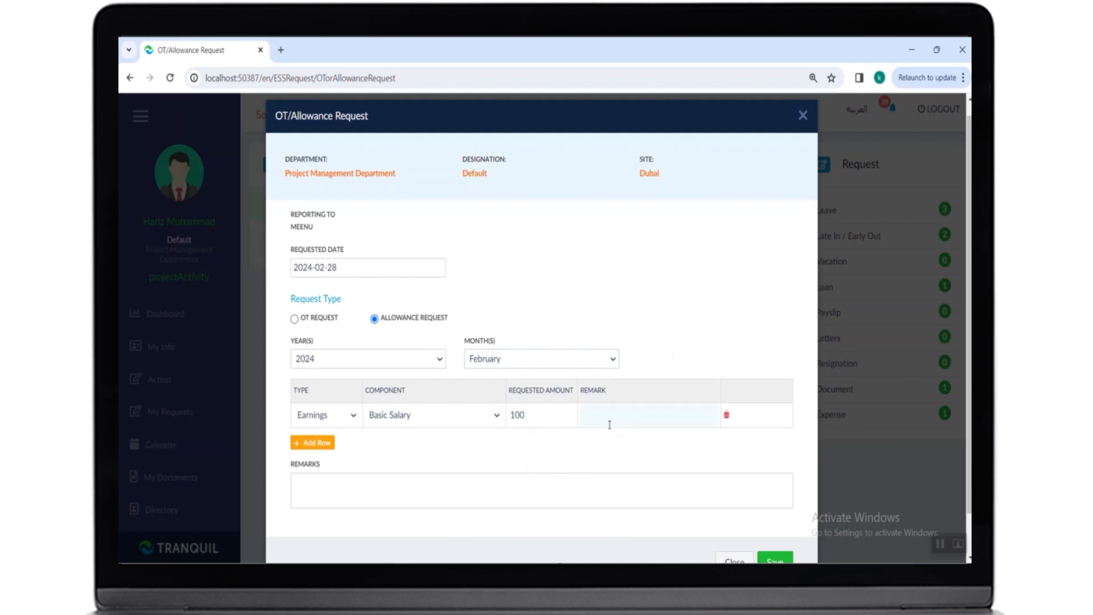
# - Save the allowance request
pyautogui.scroll(-1, 608, 425)
pyautogui.click(603, 369)
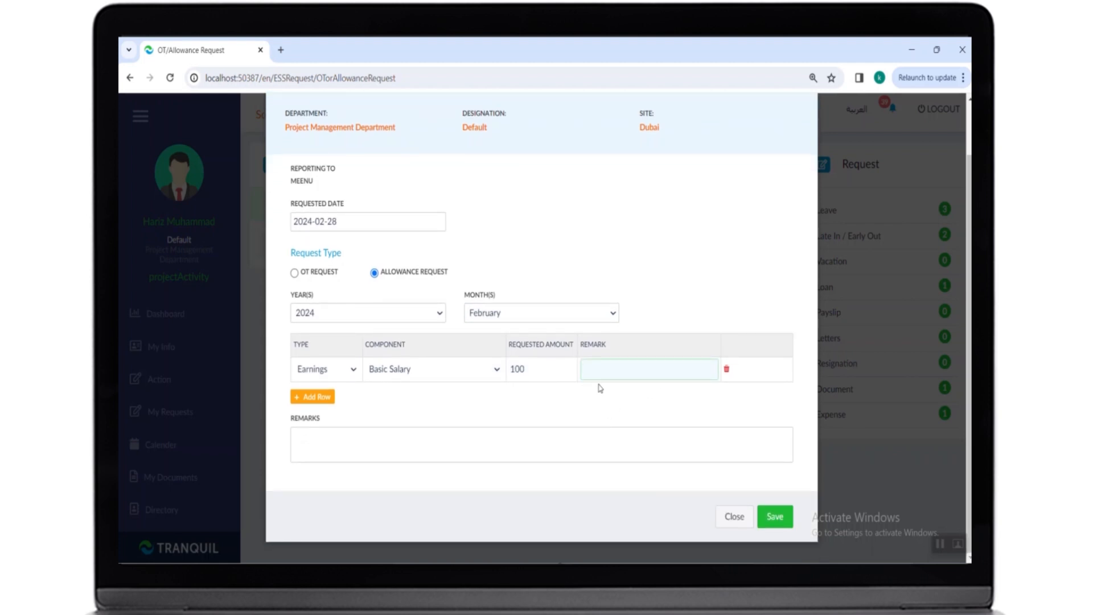
pyautogui.click(579, 401)
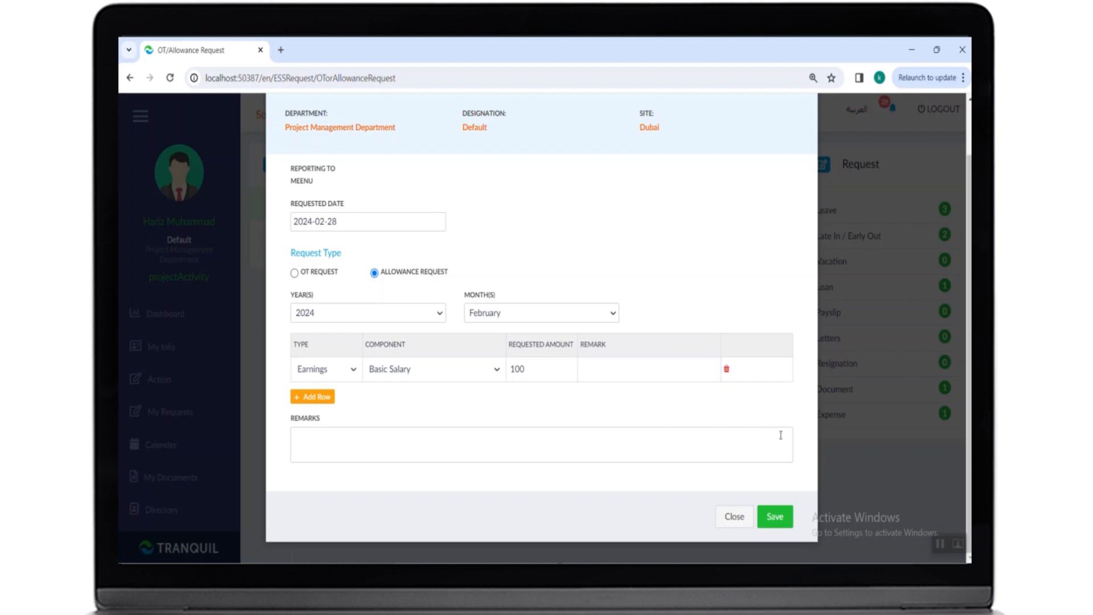
pyautogui.click(775, 517)
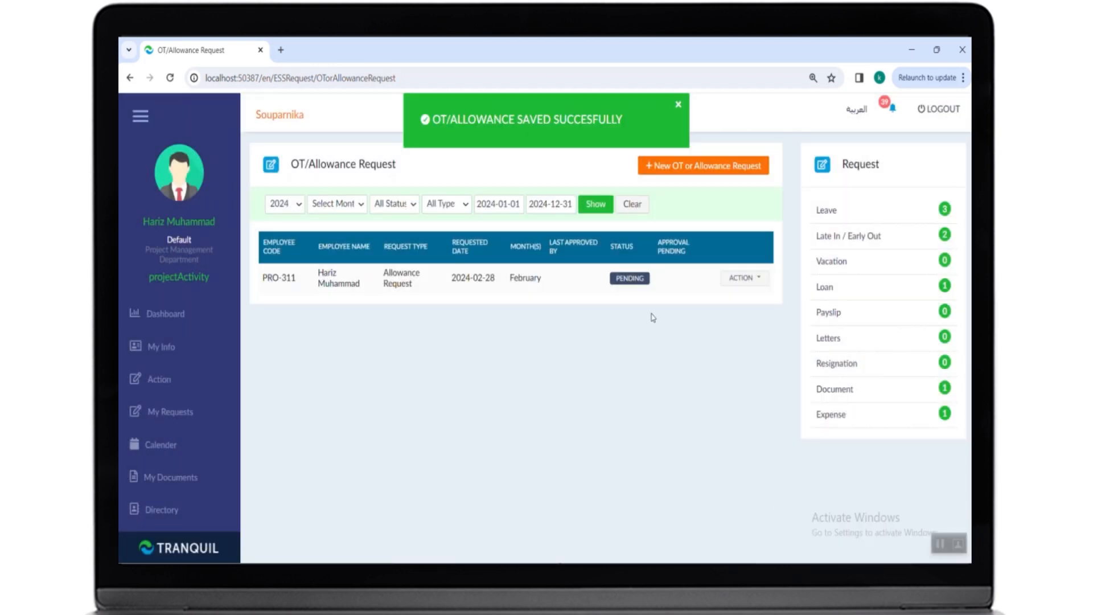
# - As the approving manager, browse the pending-action lists for each request type, from Letter through Asset
pyautogui.click(740, 277)
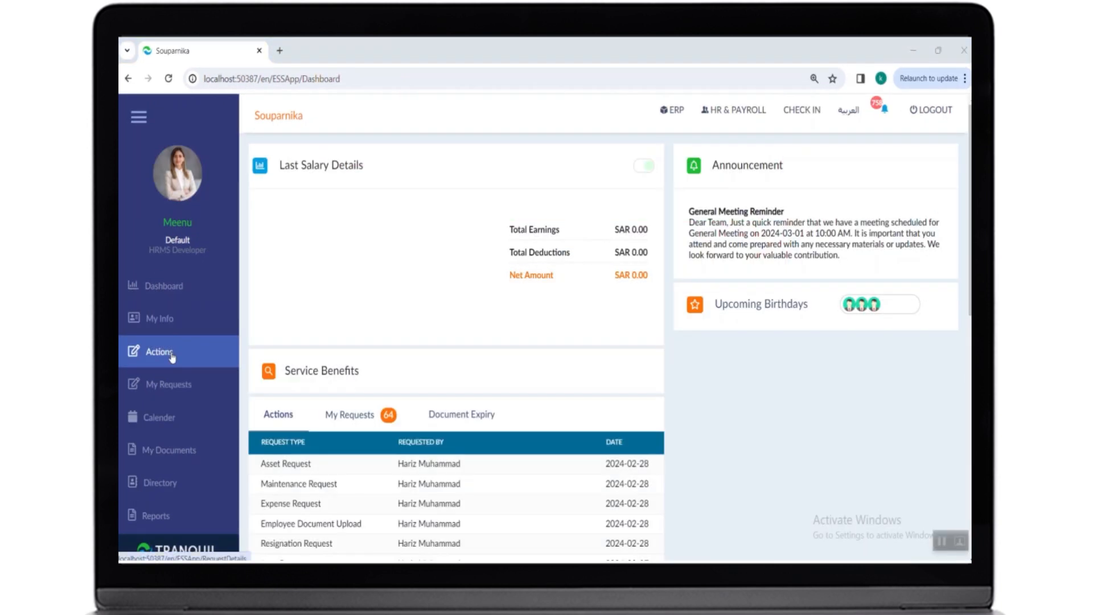
pyautogui.click(171, 353)
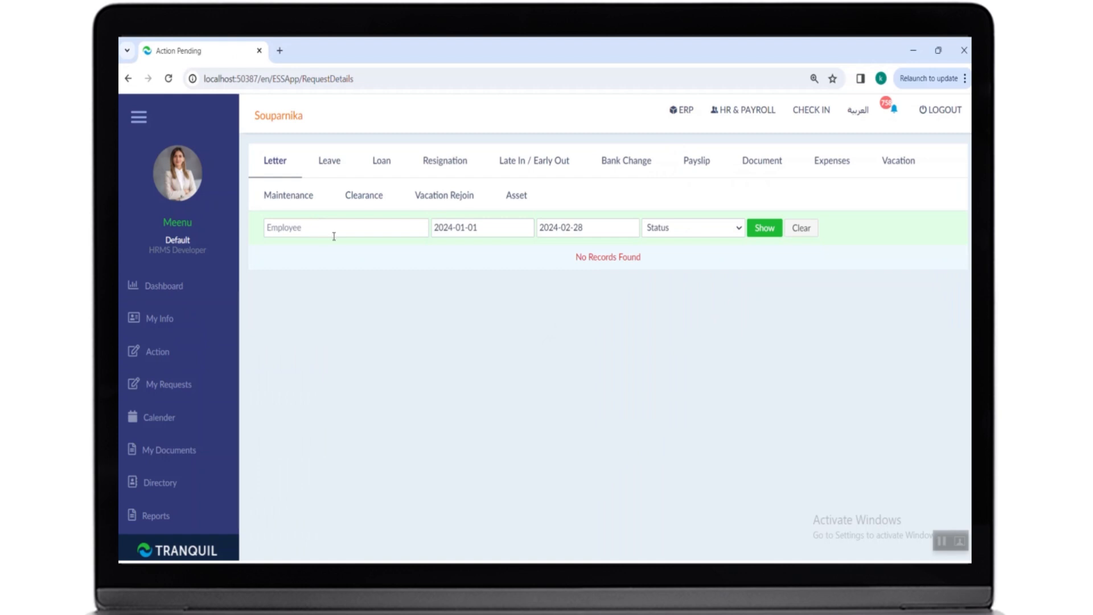
pyautogui.click(332, 169)
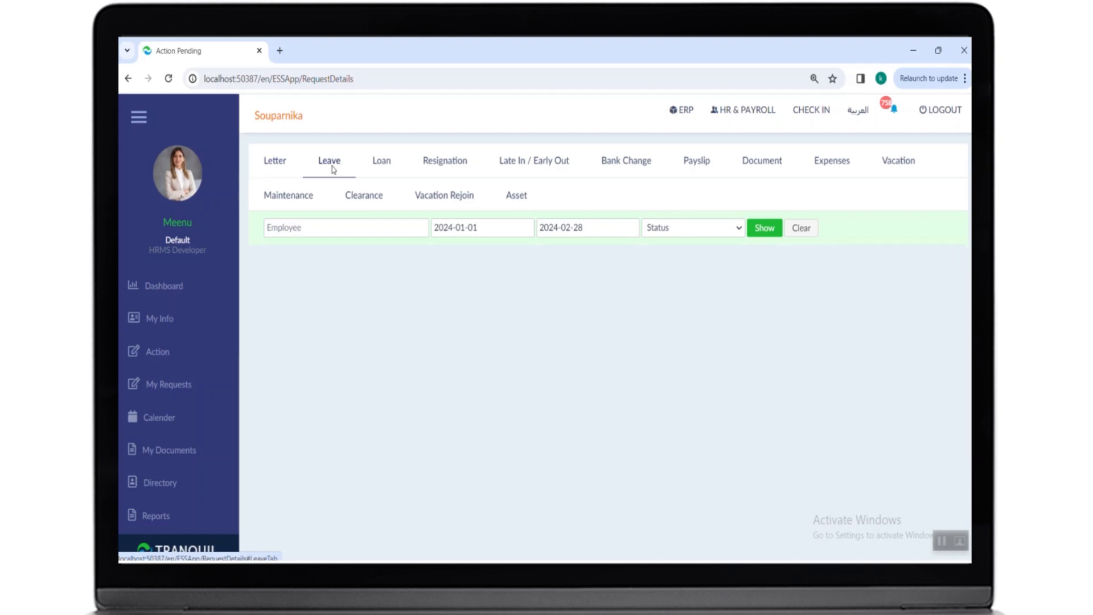
pyautogui.click(374, 168)
pyautogui.click(449, 168)
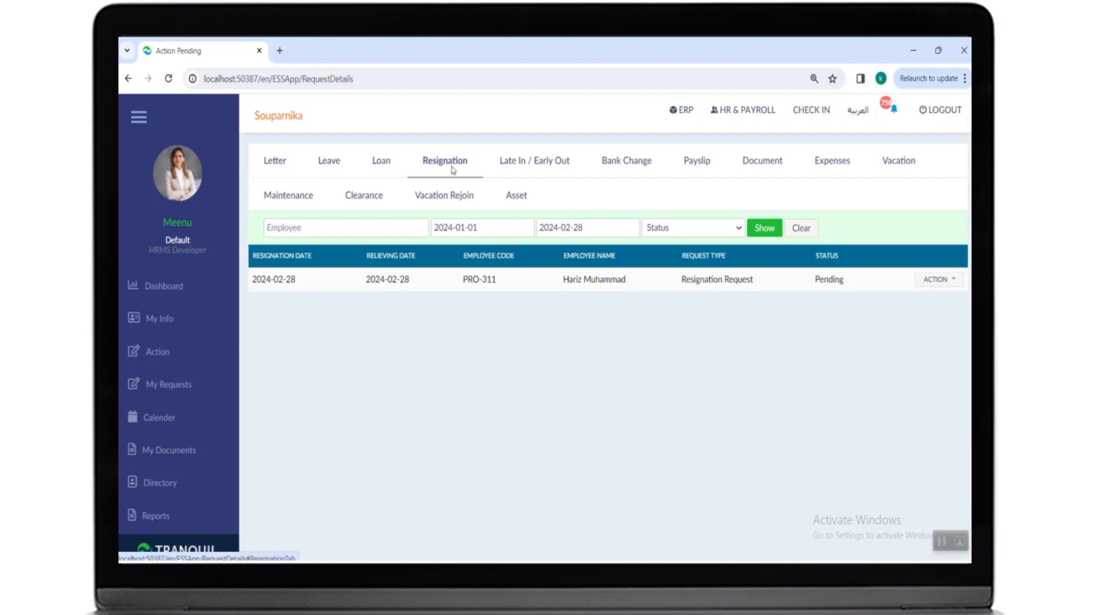
pyautogui.click(521, 173)
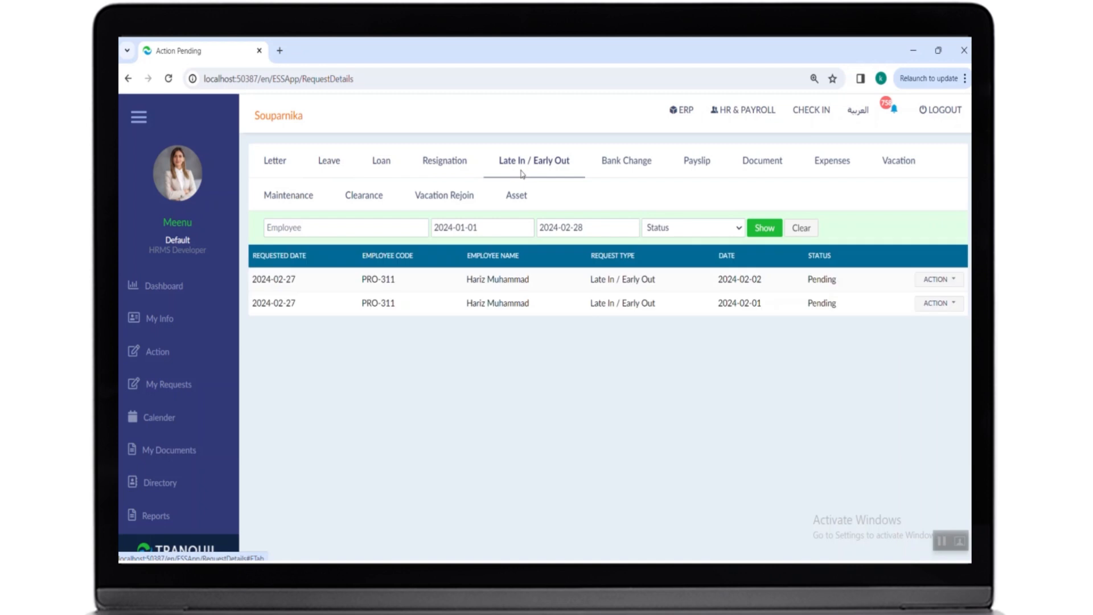
pyautogui.click(620, 171)
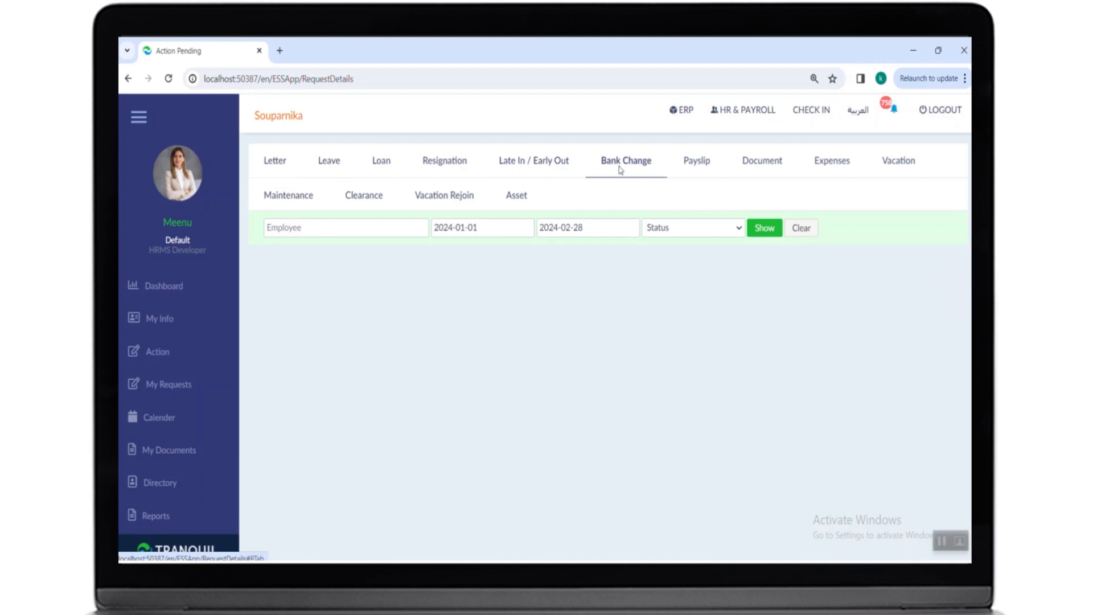
pyautogui.click(687, 165)
pyautogui.click(740, 174)
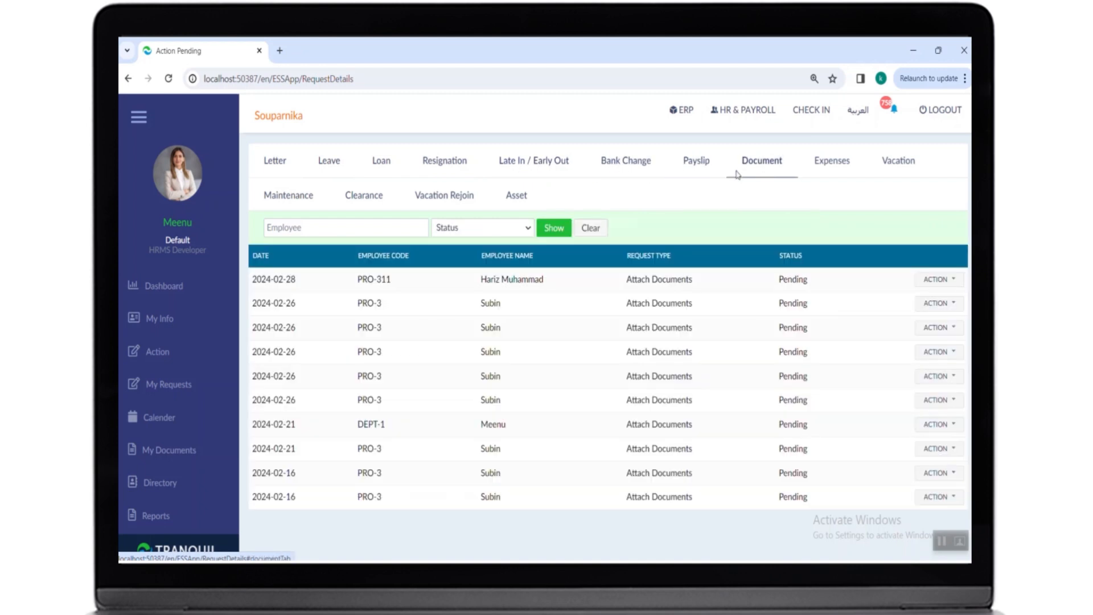
pyautogui.click(838, 169)
pyautogui.click(307, 200)
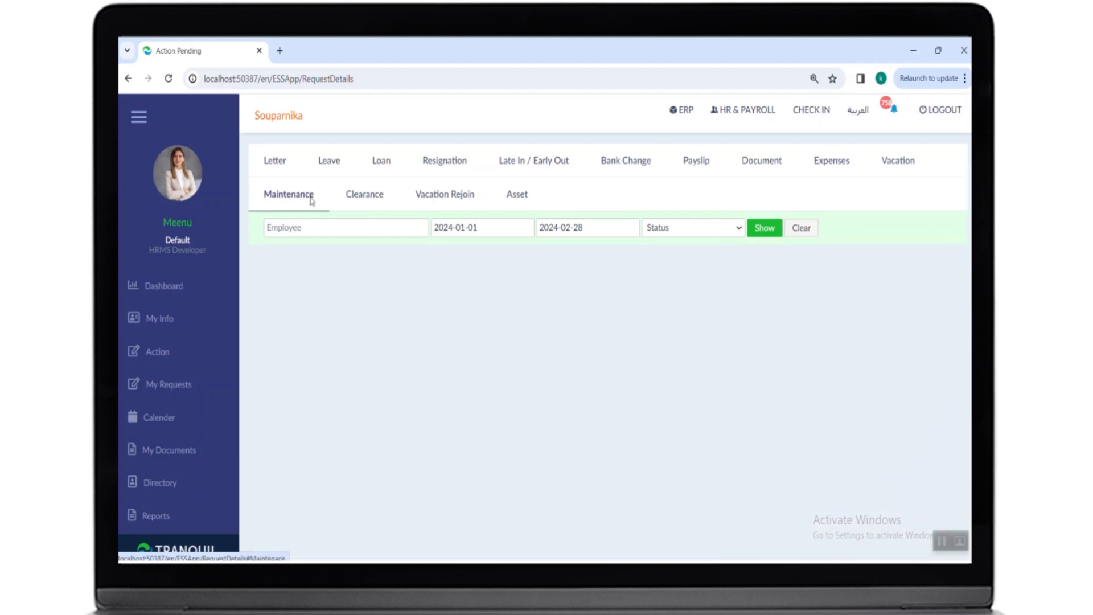
pyautogui.click(355, 200)
pyautogui.click(431, 199)
pyautogui.click(515, 198)
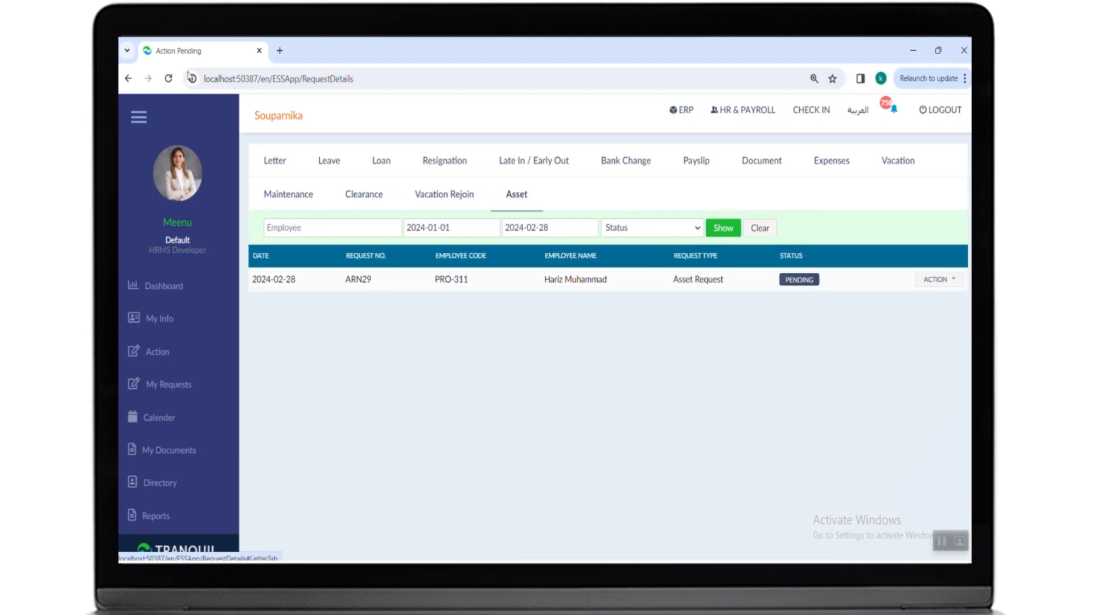
pyautogui.click(329, 163)
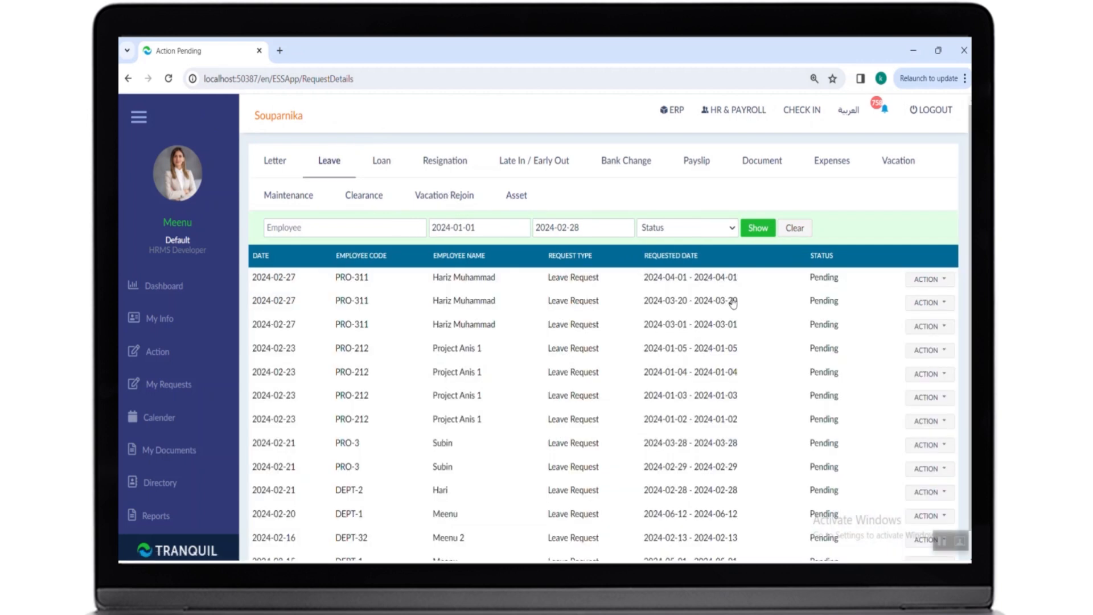
# - Open the approval form for the first pending leave request
pyautogui.scroll(-1, 848, 286)
pyautogui.scroll(1, 849, 289)
pyautogui.click(920, 282)
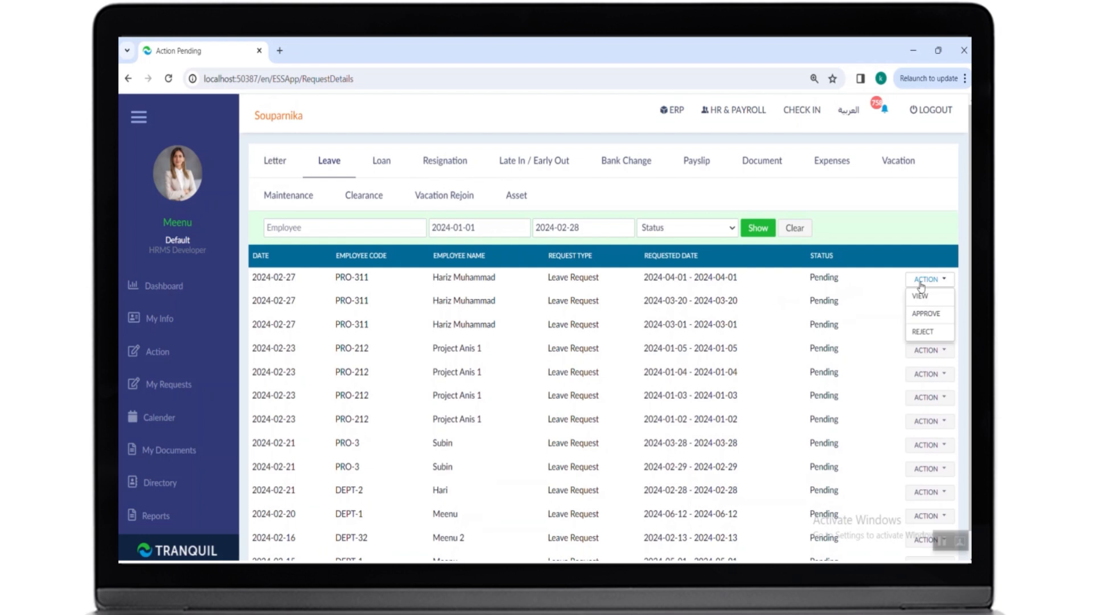
pyautogui.click(926, 314)
# - Search the delegation field for 'ash' and choose the first matching employee as the delegate
pyautogui.scroll(-3, 561, 278)
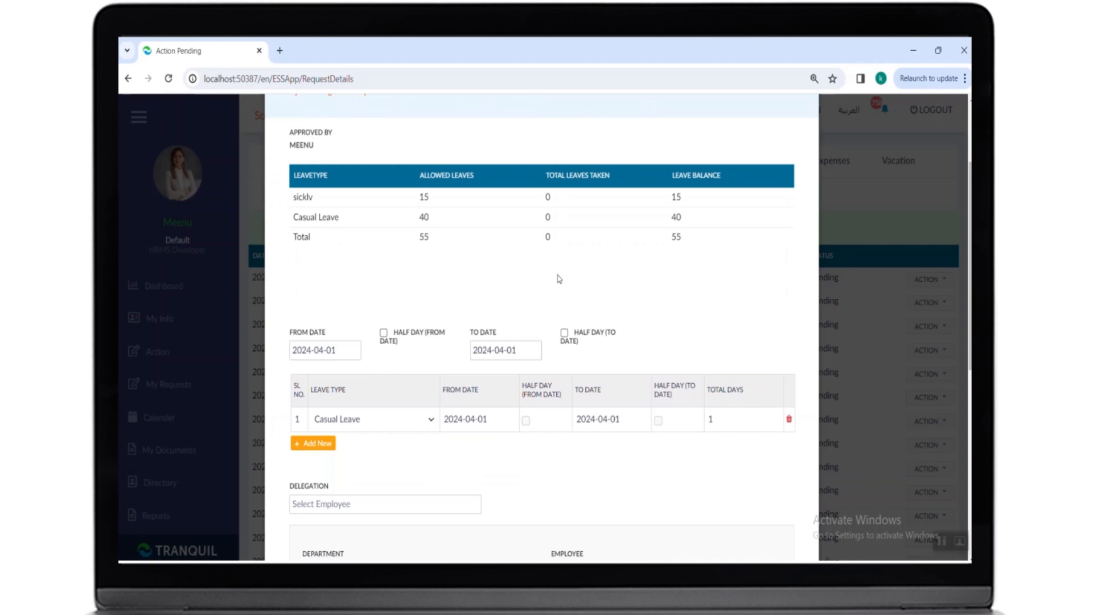
pyautogui.scroll(-3, 559, 279)
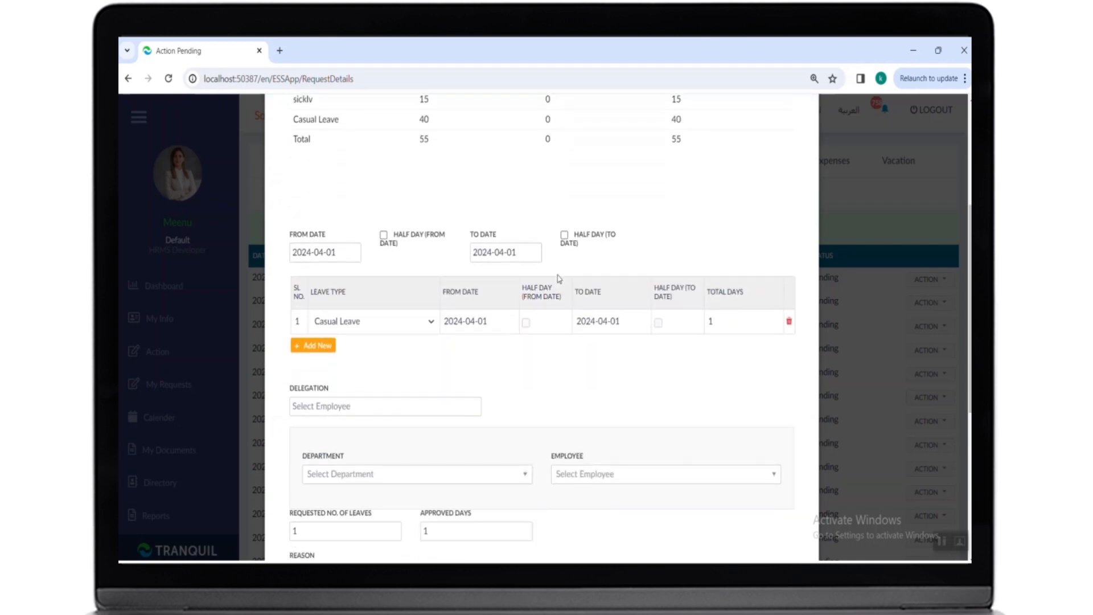
pyautogui.scroll(-2, 557, 278)
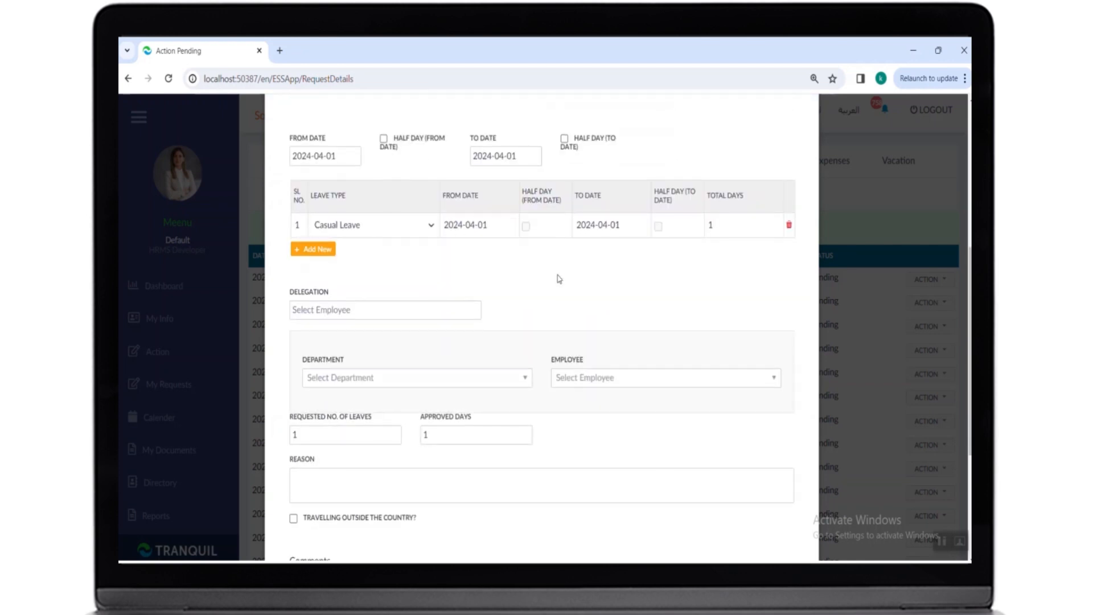
pyautogui.scroll(-2, 556, 279)
pyautogui.click(389, 246)
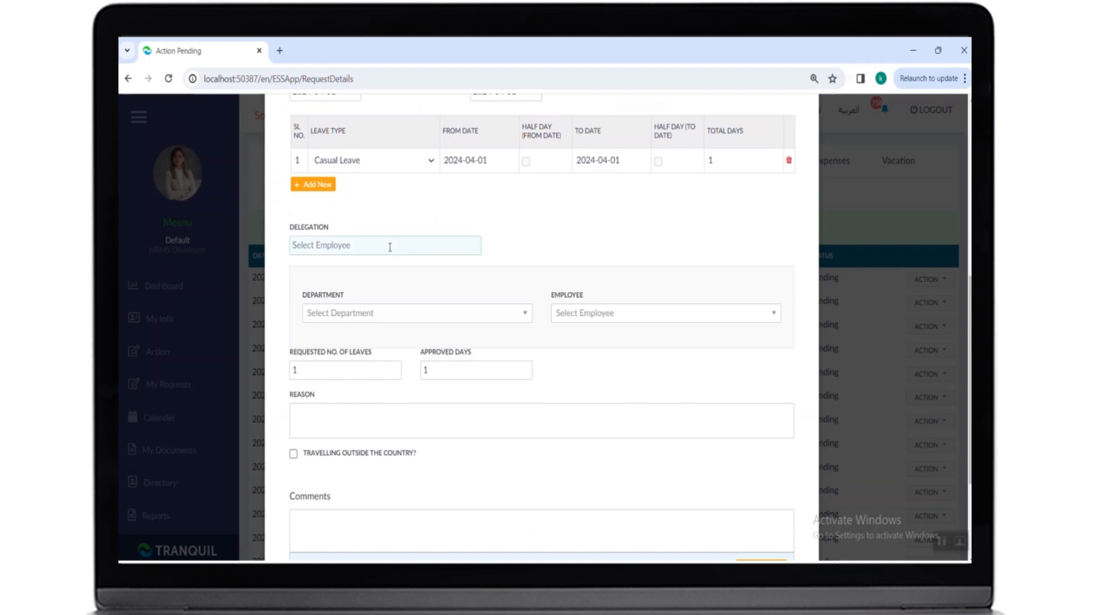
pyautogui.scroll(-2, 390, 246)
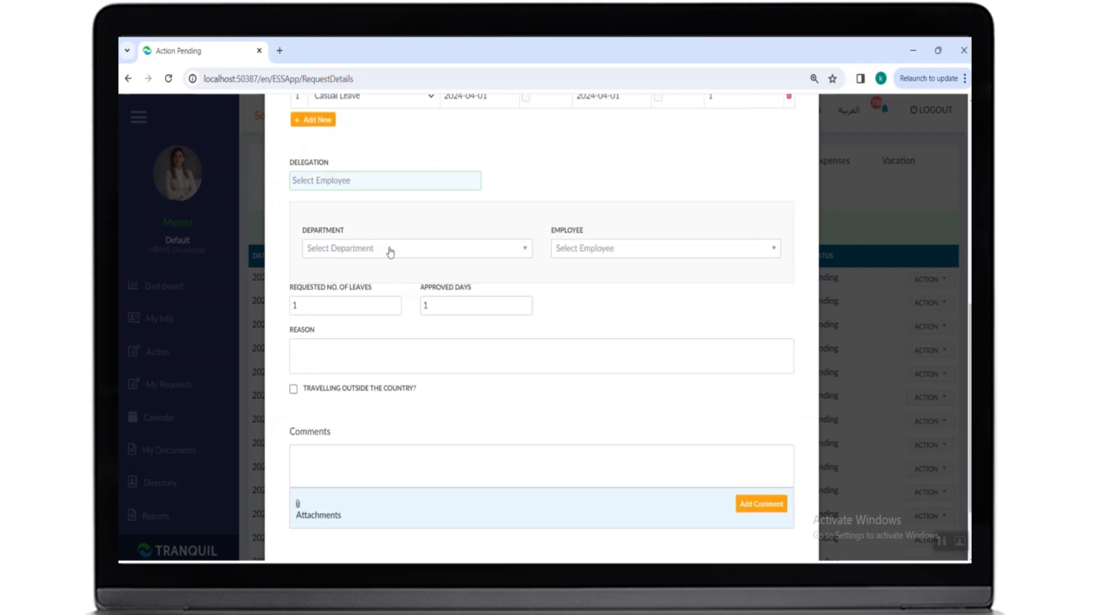
pyautogui.scroll(2, 389, 251)
pyautogui.write('ash')
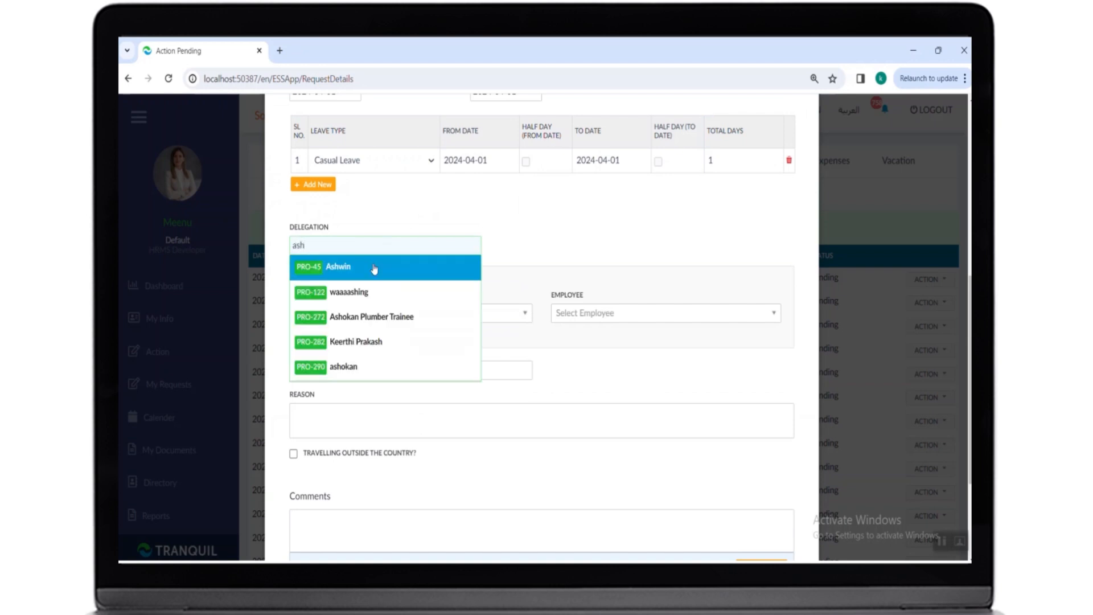
pyautogui.click(472, 268)
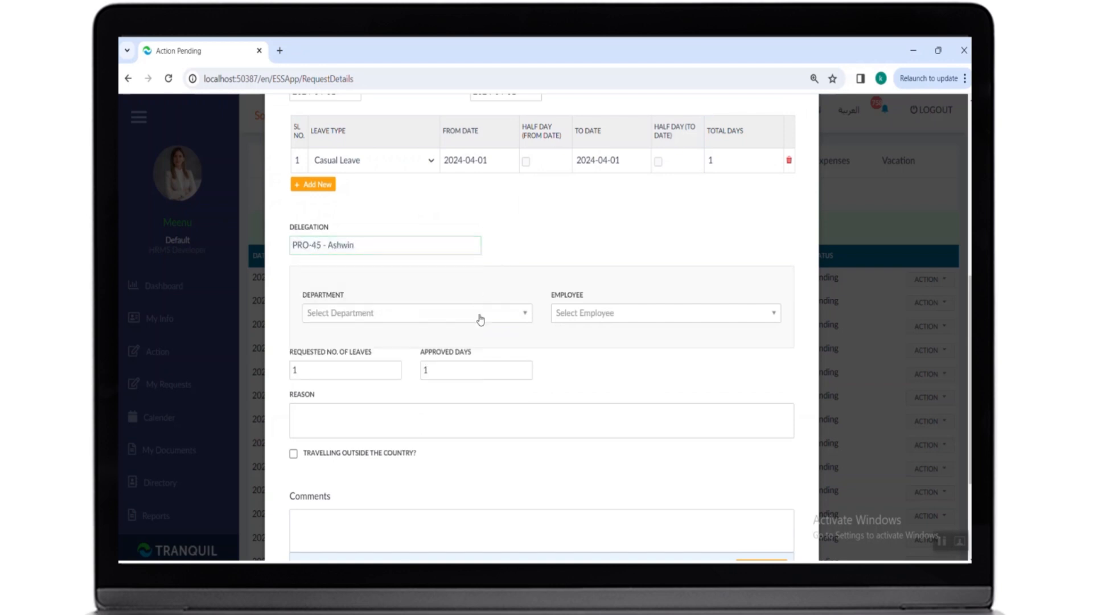
# - Select the Manager and hhhh departments and all their employees in the notification selection
pyautogui.click(480, 315)
pyautogui.click(319, 370)
pyautogui.click(586, 315)
pyautogui.click(565, 357)
pyautogui.click(486, 315)
pyautogui.click(321, 385)
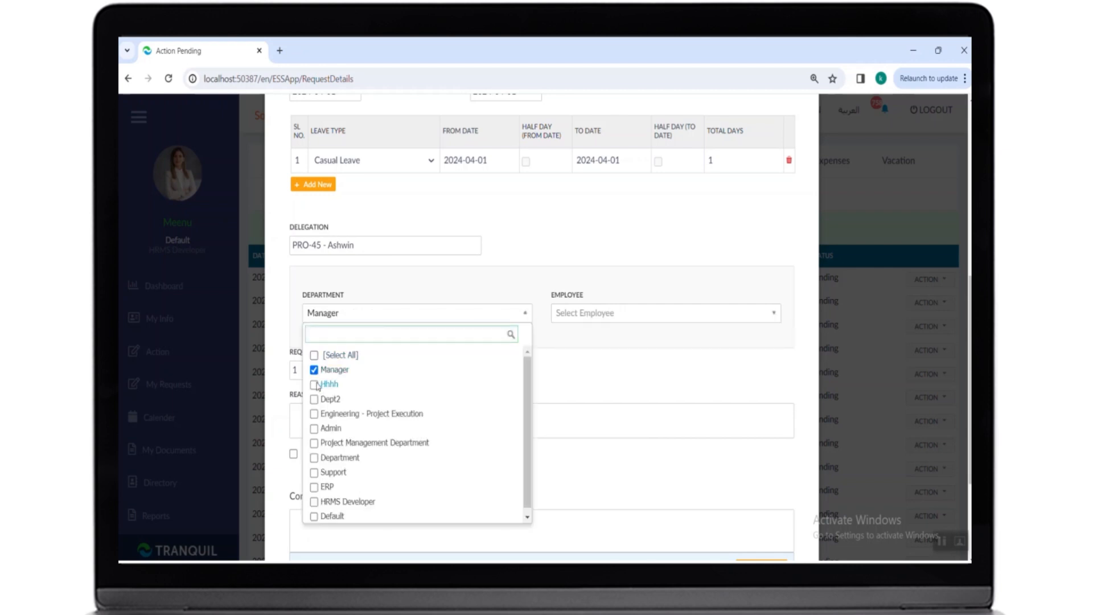
pyautogui.click(565, 313)
pyautogui.click(562, 369)
pyautogui.click(471, 399)
# - Add the comment 'approved' to the leave request
pyautogui.scroll(-3, 472, 398)
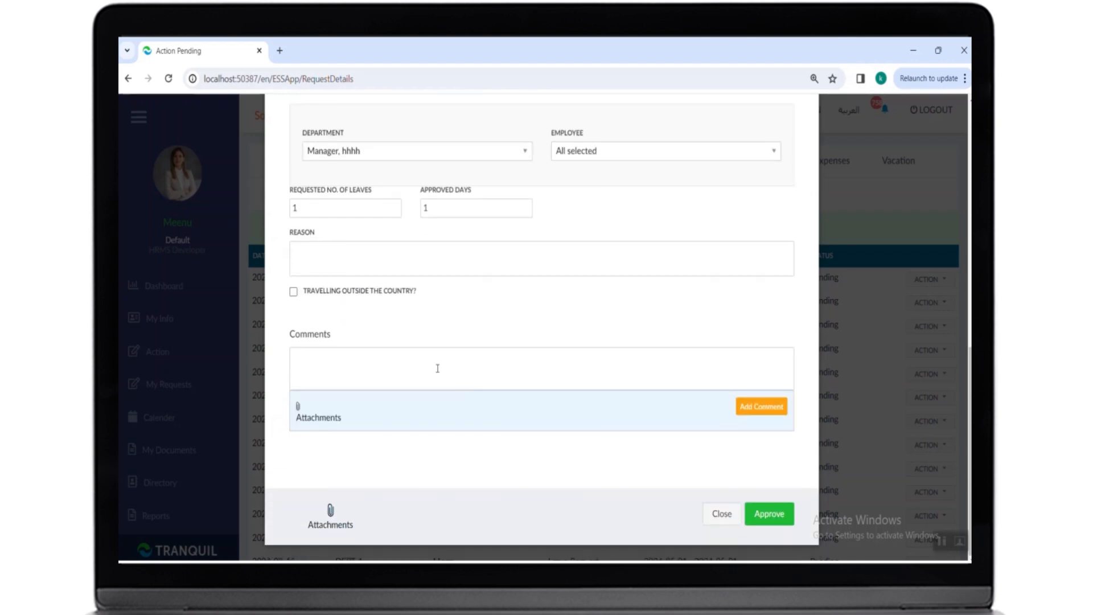
pyautogui.click(431, 367)
pyautogui.write('approved')
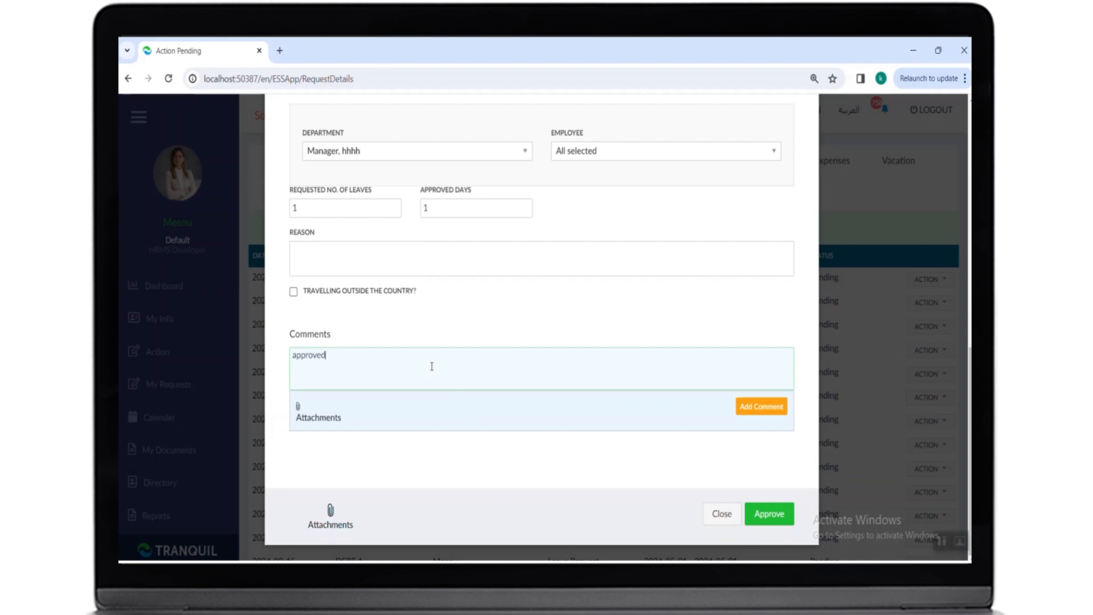
pyautogui.click(761, 408)
# - Approve the leave request
pyautogui.scroll(-1, 627, 430)
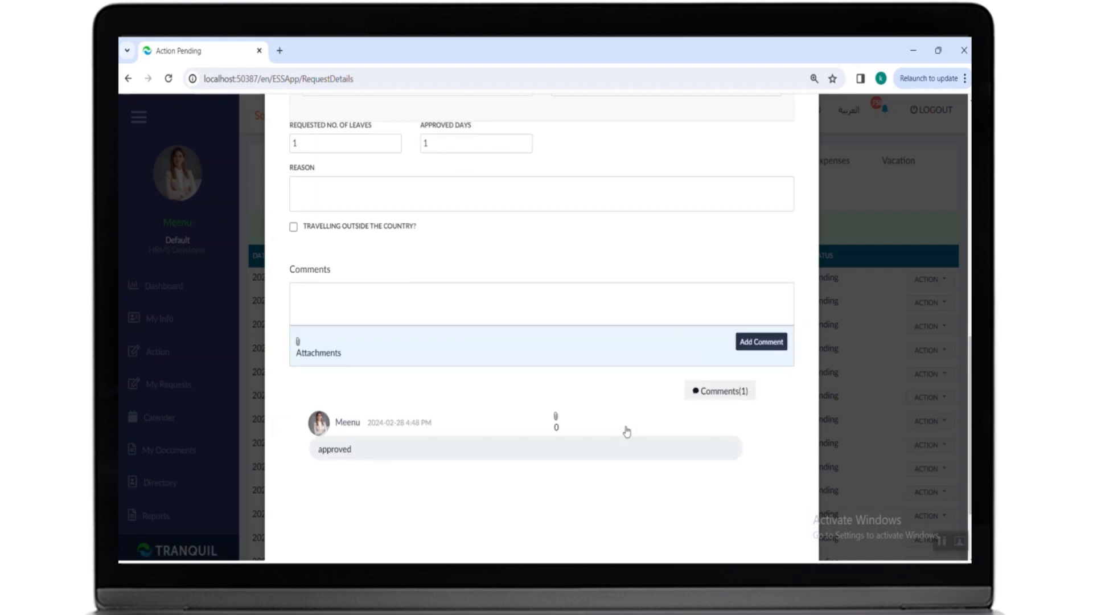
pyautogui.scroll(-1, 627, 431)
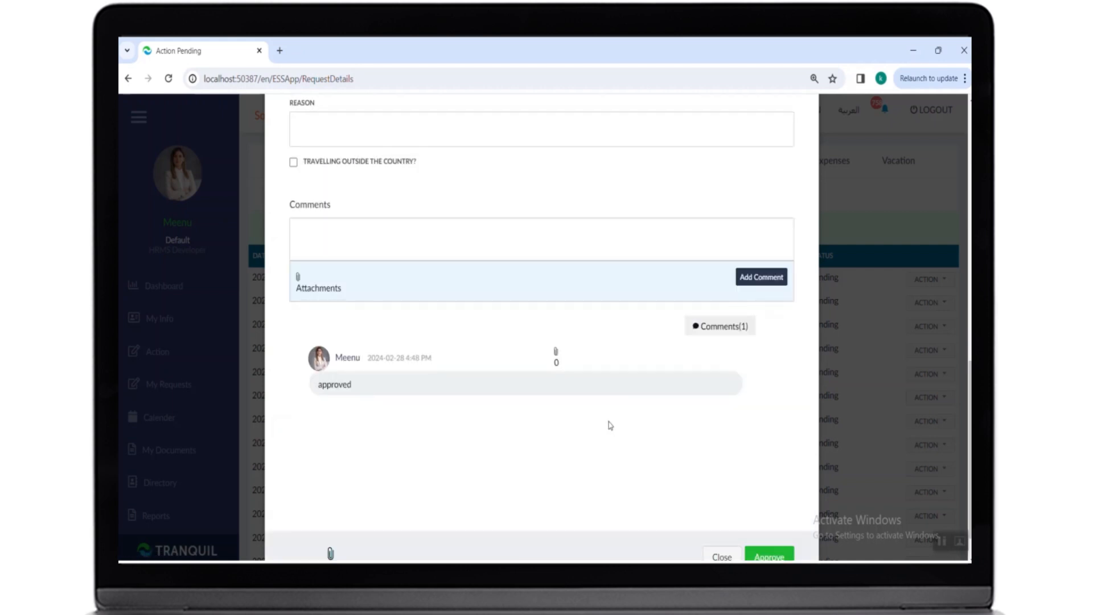
pyautogui.scroll(-1, 610, 426)
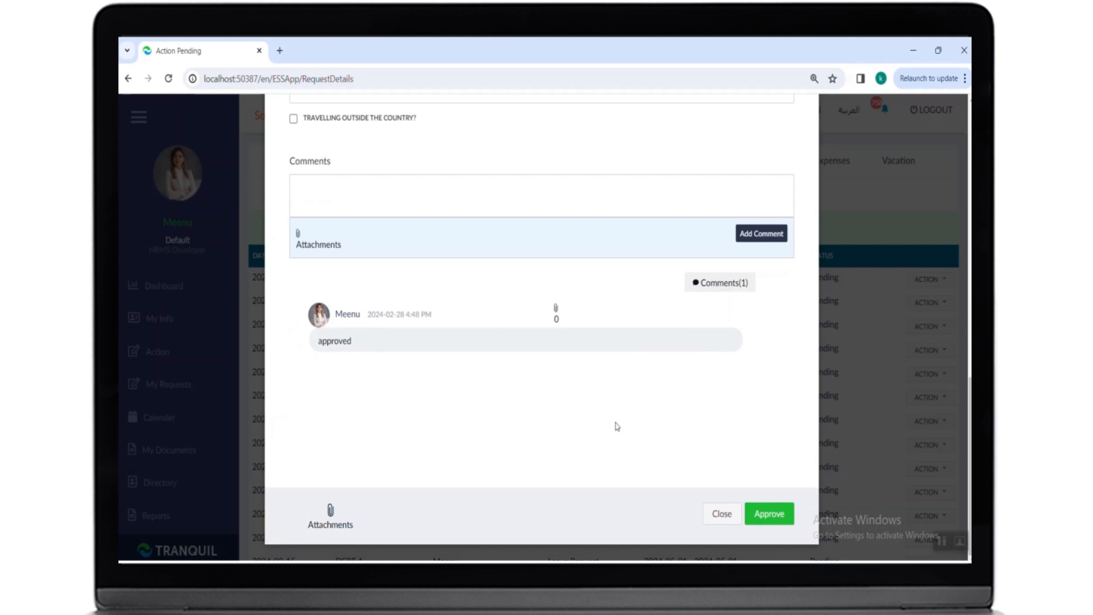
pyautogui.click(762, 515)
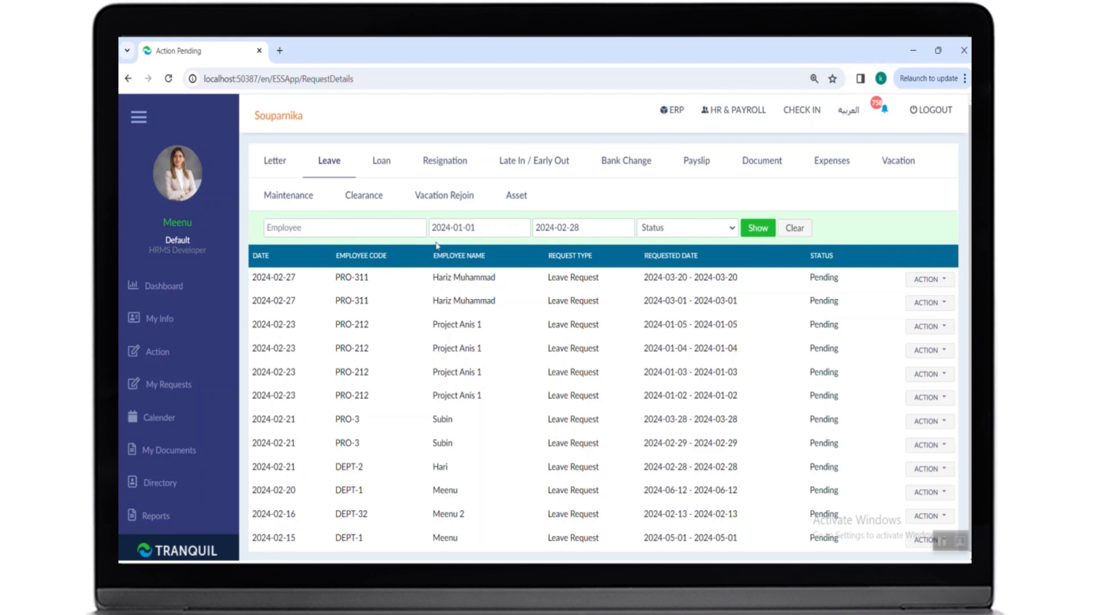
# - Review the status filter options of the leave request list
pyautogui.click(679, 228)
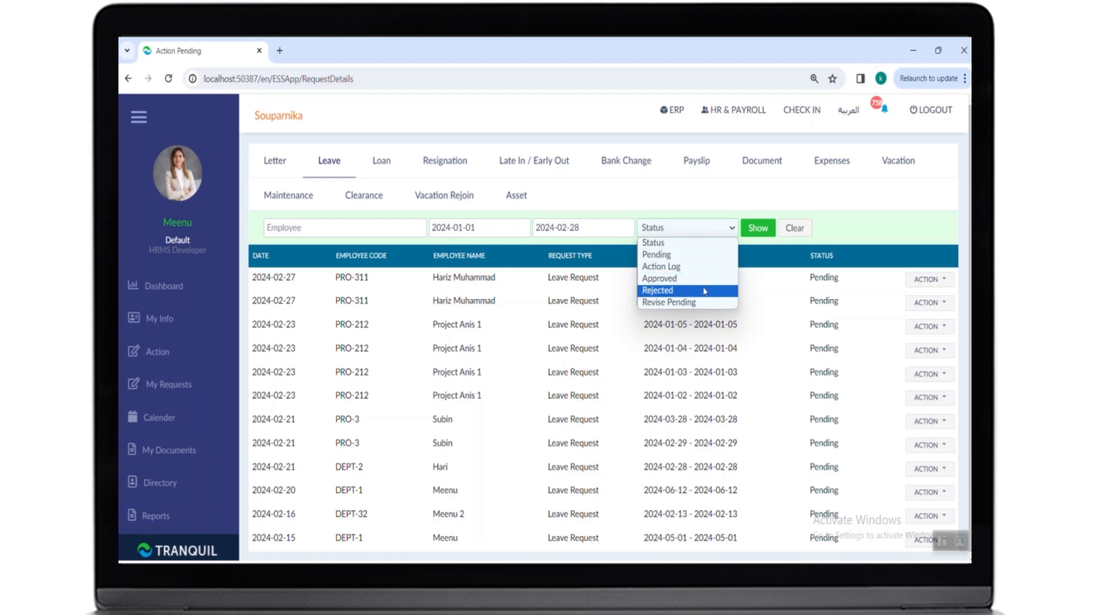
pyautogui.click(759, 306)
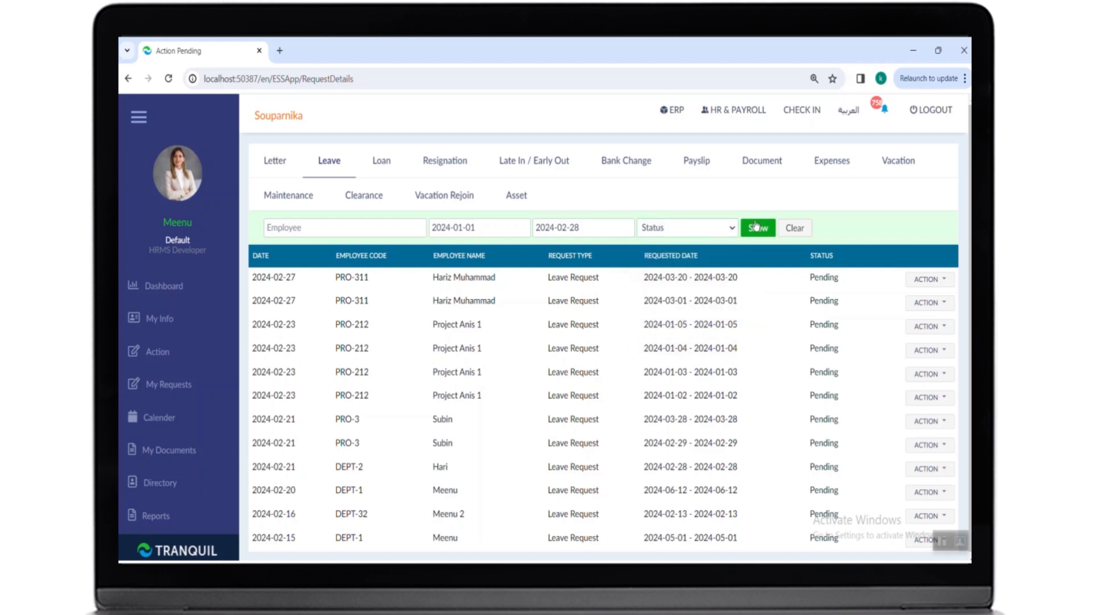